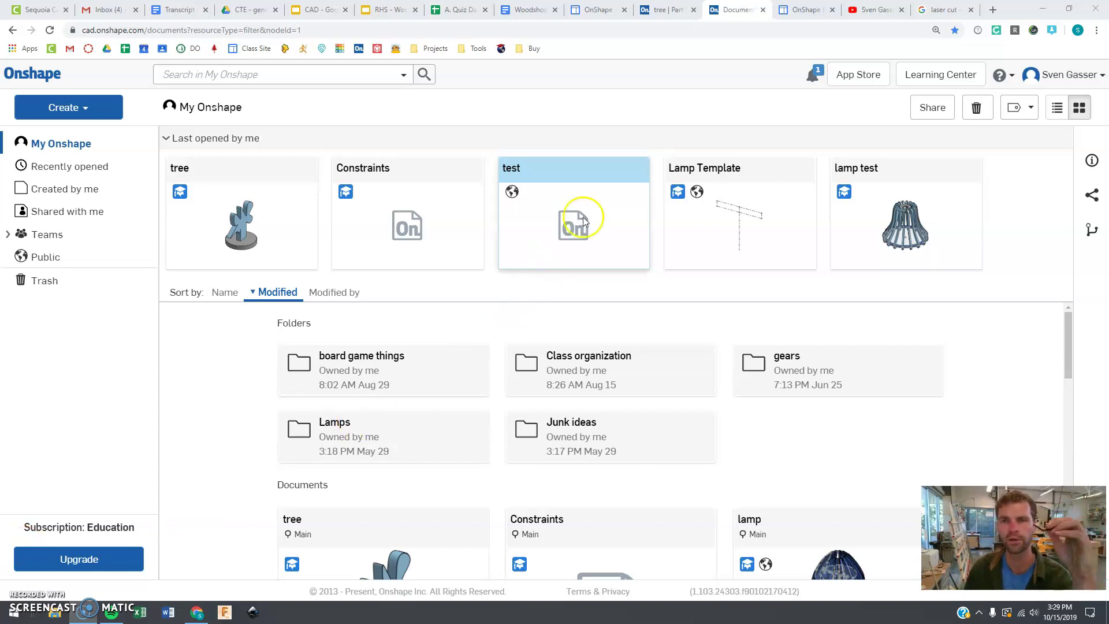
# Inspect the existing tree model's underside for reference, then return to the Documents page
pyautogui.click(670, 9)
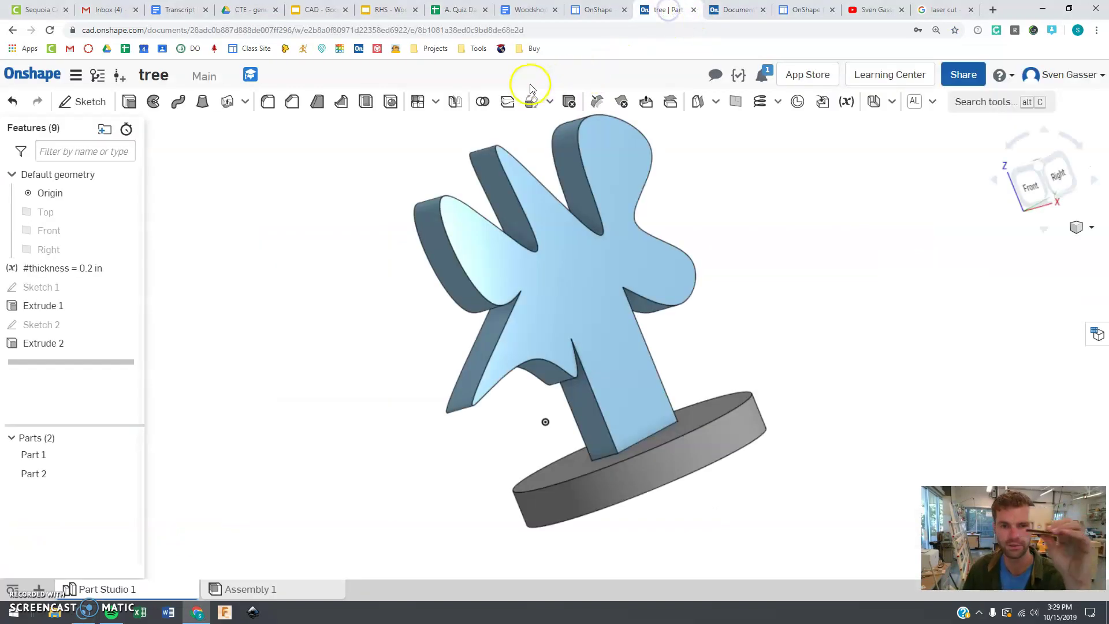
pyautogui.moveTo(664, 354); pyautogui.dragTo(422, 166, button='right')
pyautogui.click(734, 10)
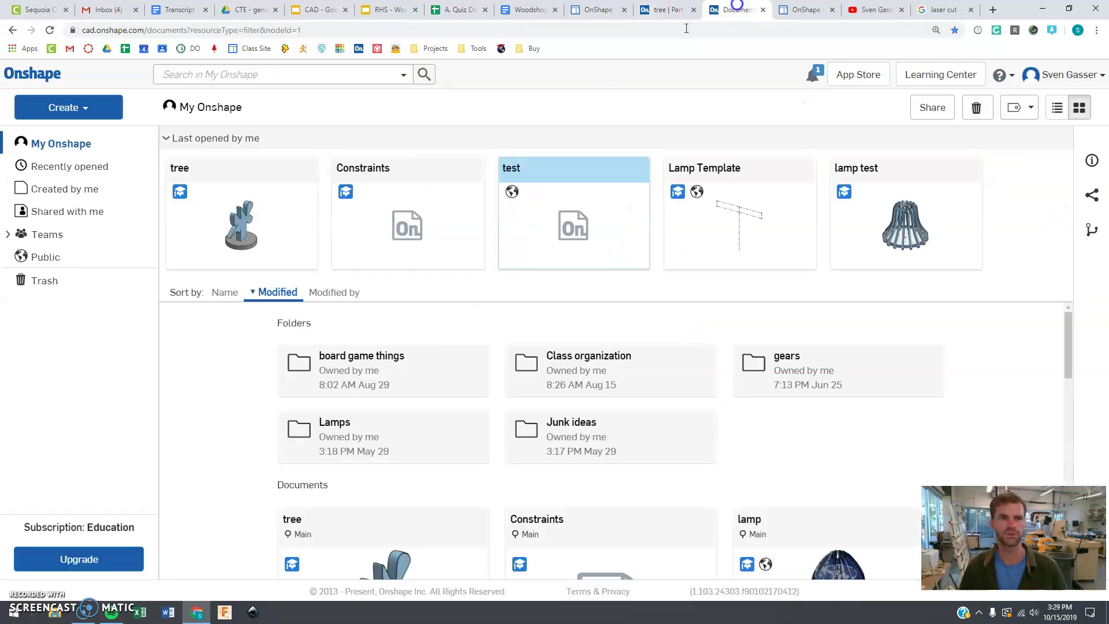
pyautogui.click(35, 79)
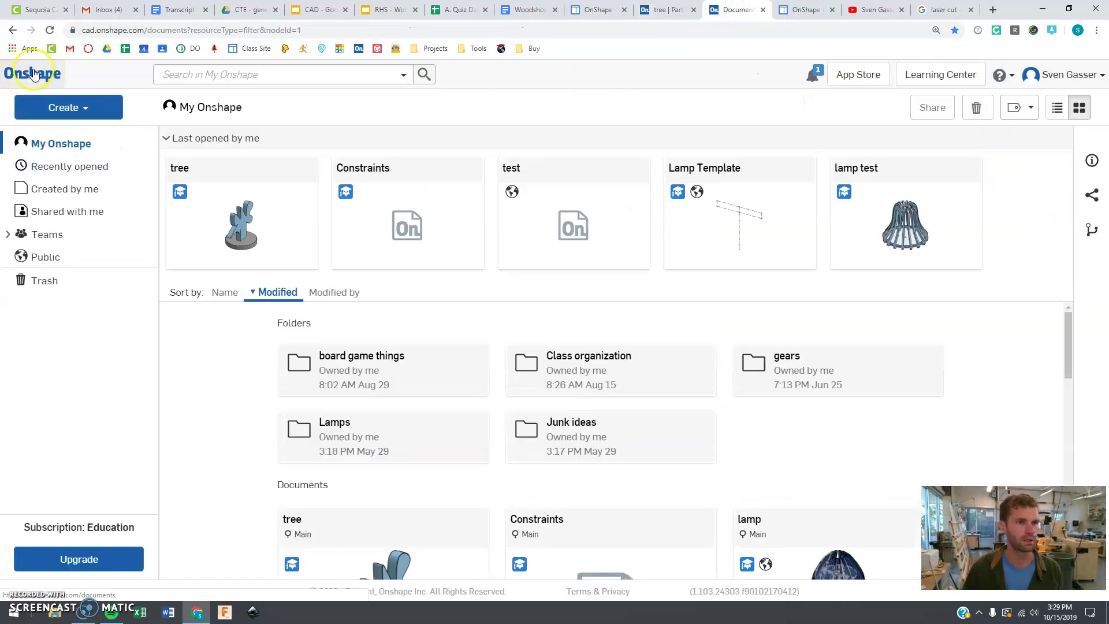
# Create a new document named 'test tree'
pyautogui.click(64, 110)
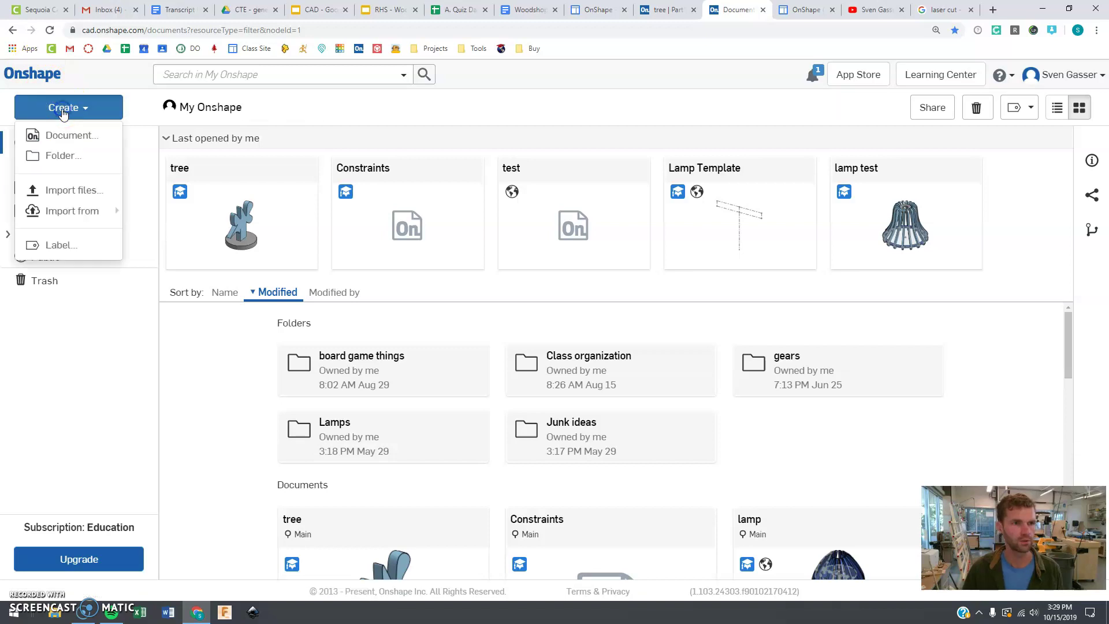
pyautogui.click(70, 139)
pyautogui.write('test tree')
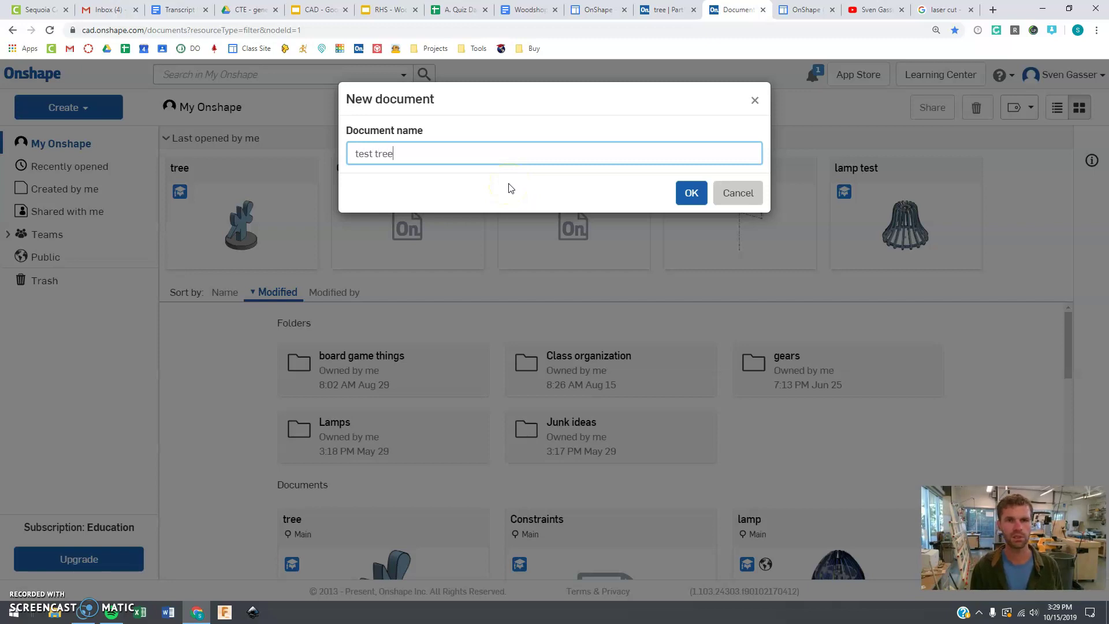
pyautogui.press('Return')
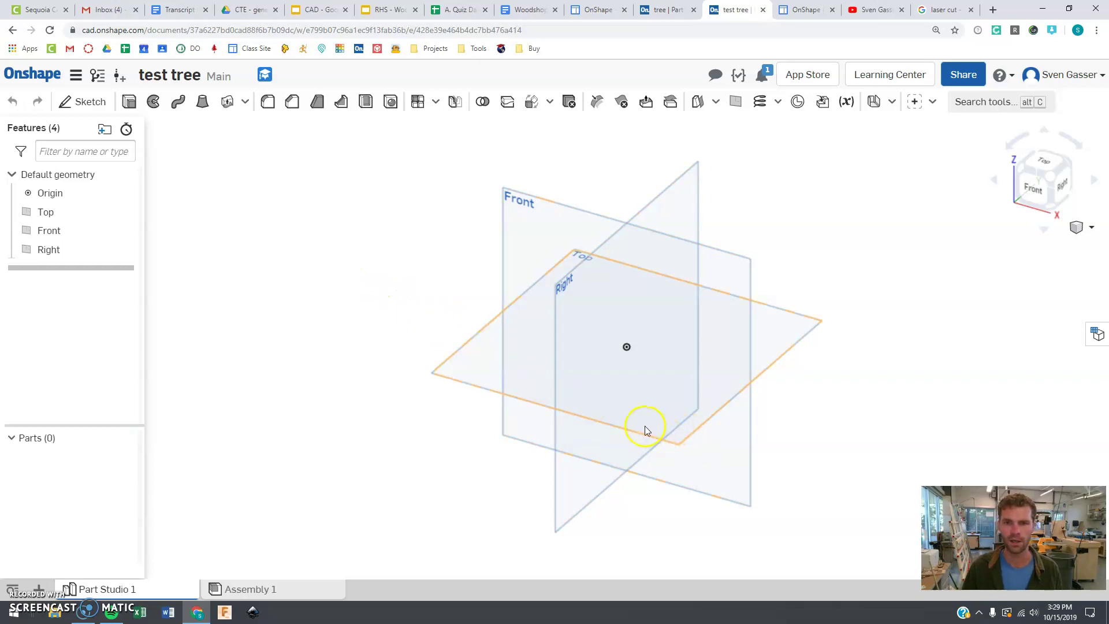
pyautogui.moveTo(647, 430); pyautogui.dragTo(688, 424, button='right')
pyautogui.click(1058, 167)
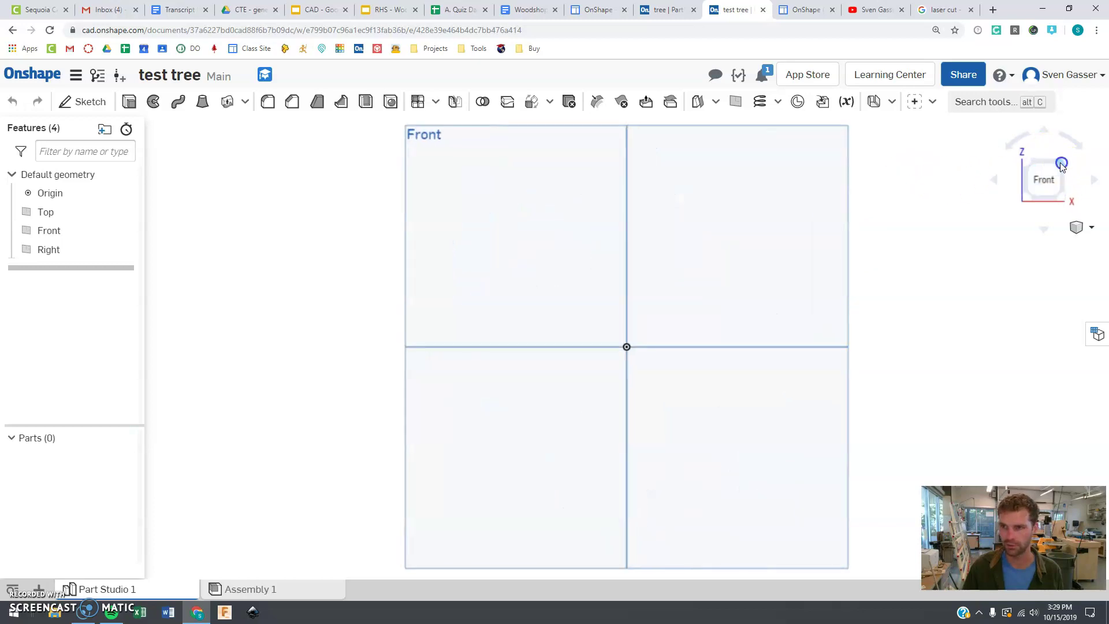
pyautogui.click(1061, 166)
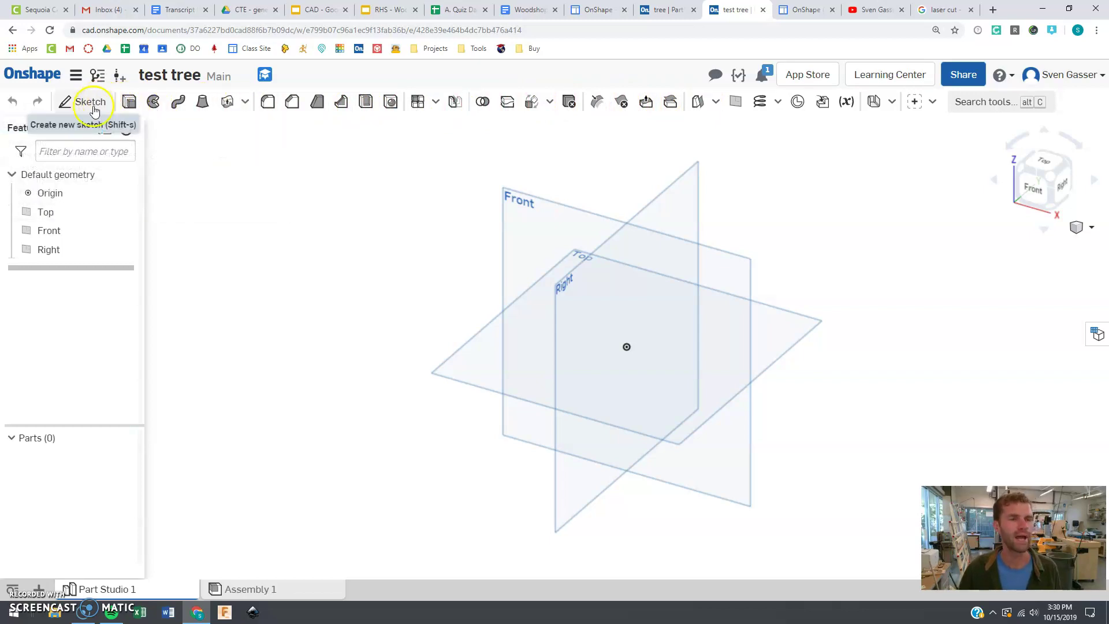
pyautogui.moveTo(85, 107)
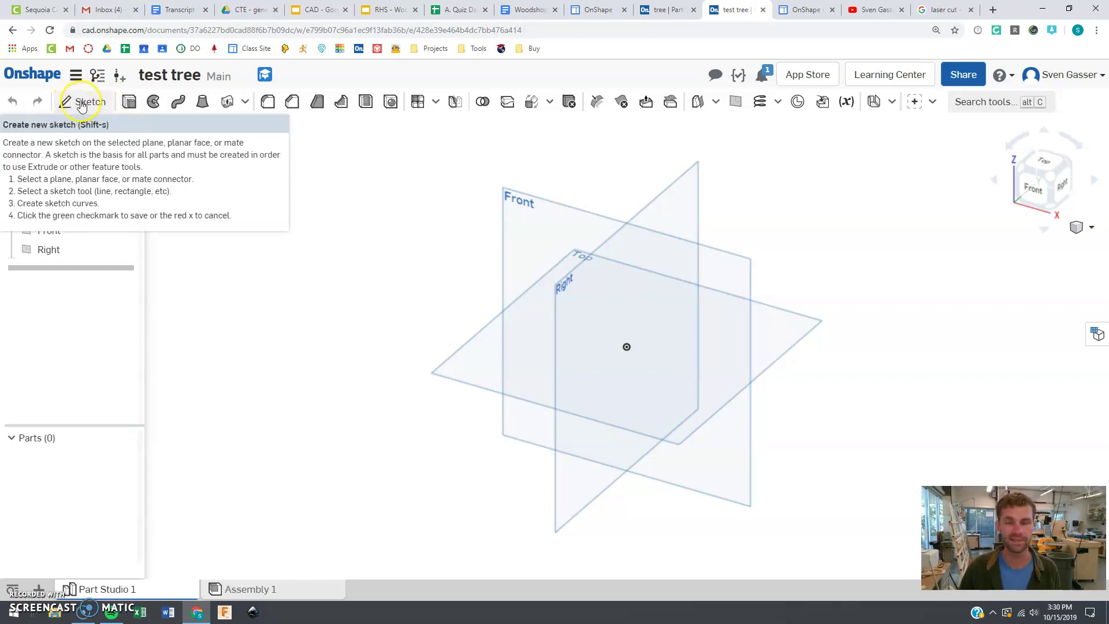
# Add a variable named 'thickness' with the value 0.2 in
pyautogui.click(849, 104)
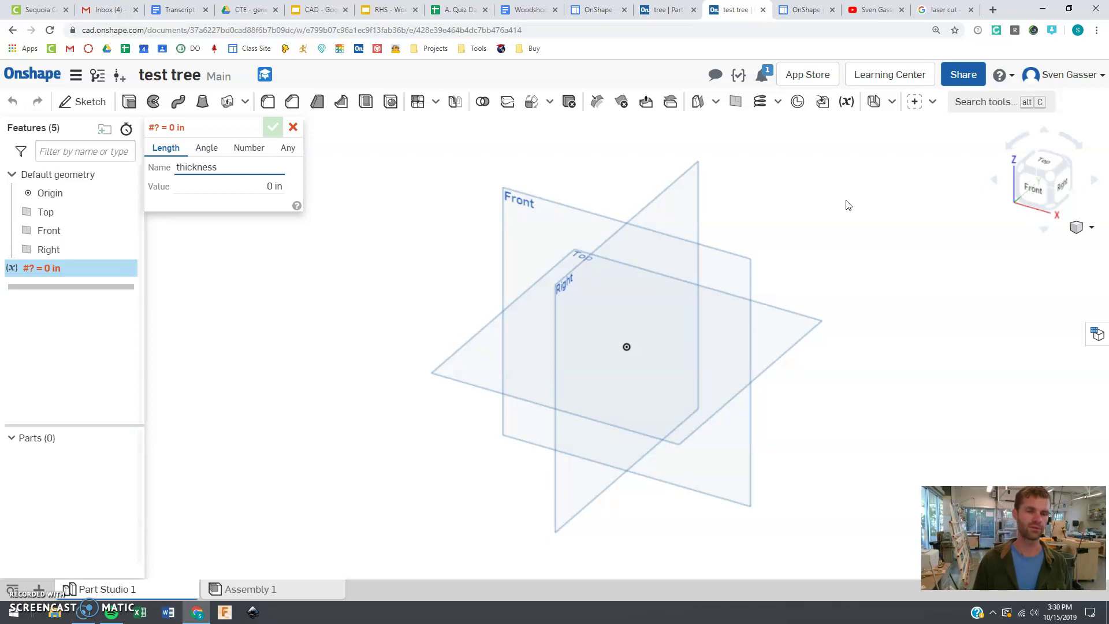
pyautogui.press('Tab')
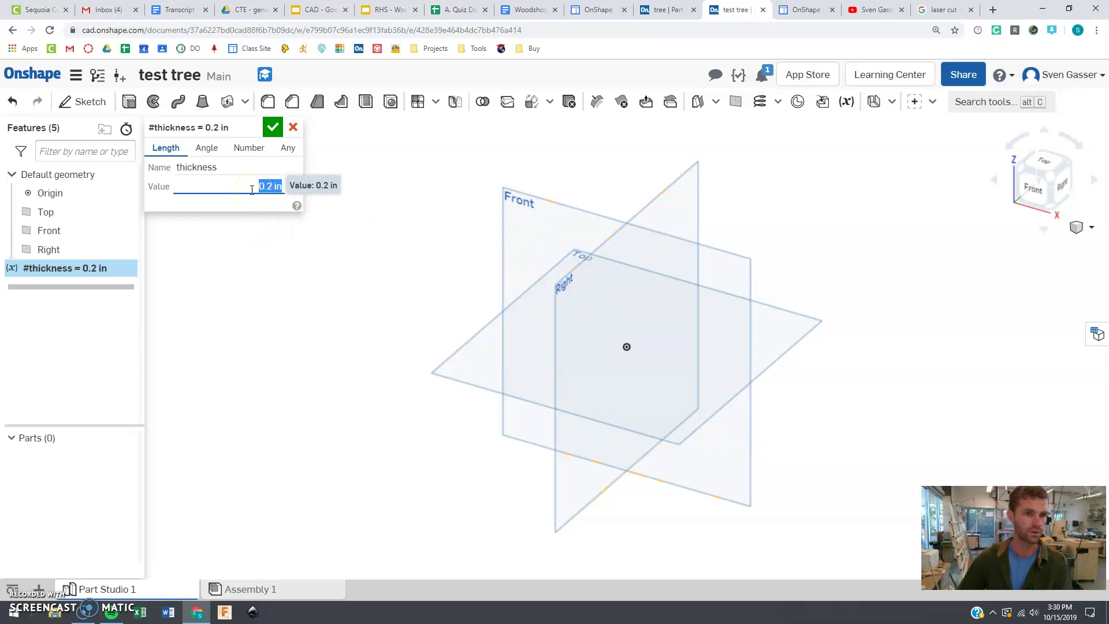
pyautogui.click(273, 127)
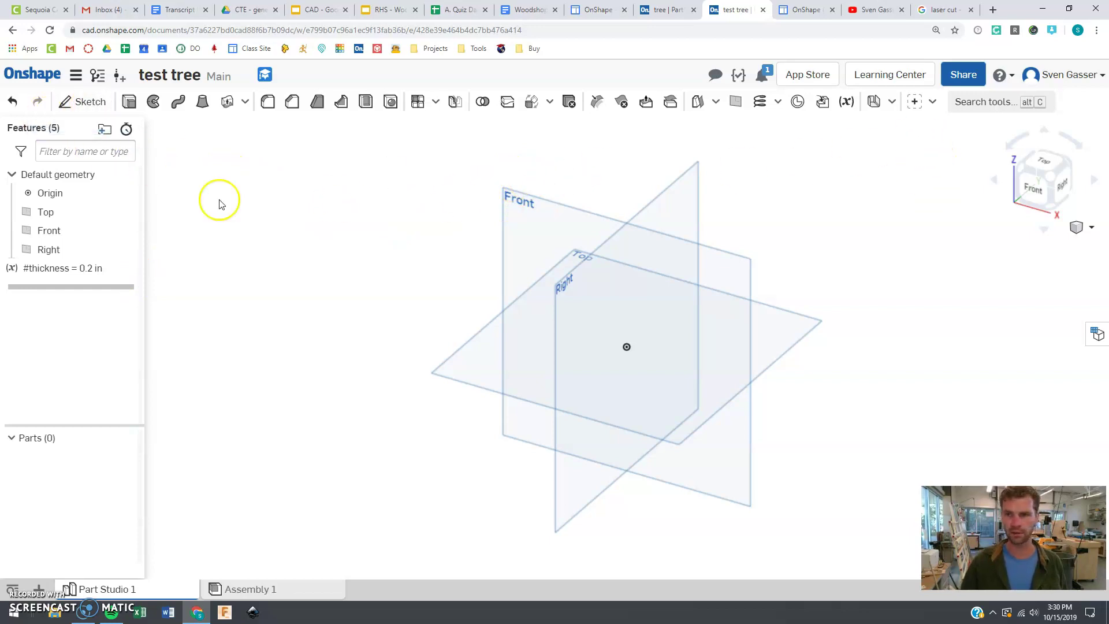
# Start a sketch on the Front plane and view it straight on
pyautogui.click(90, 102)
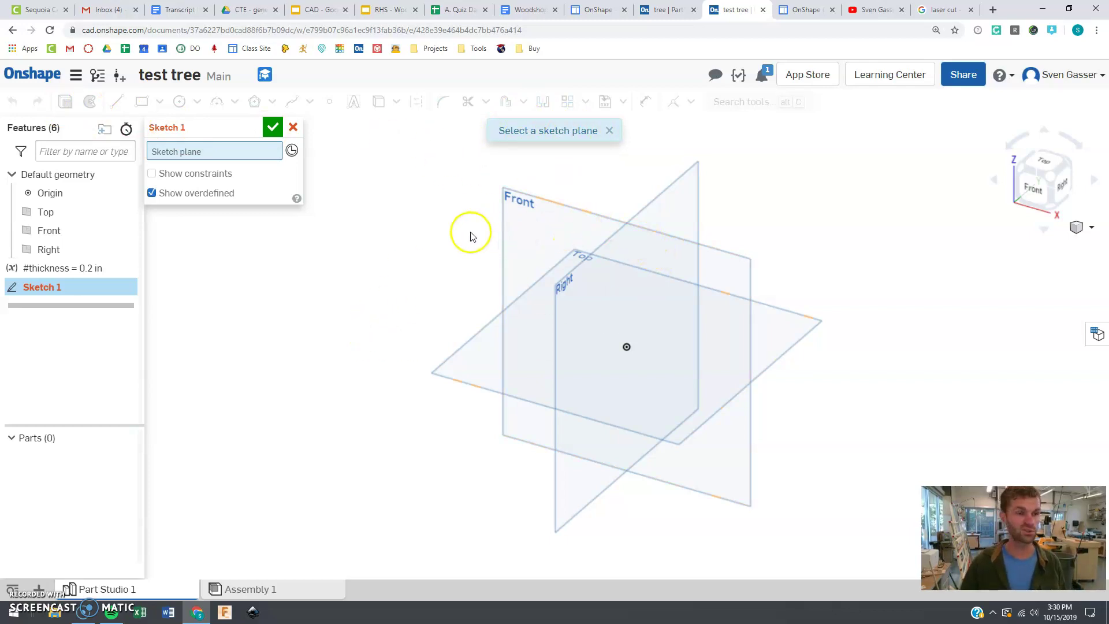
pyautogui.click(535, 226)
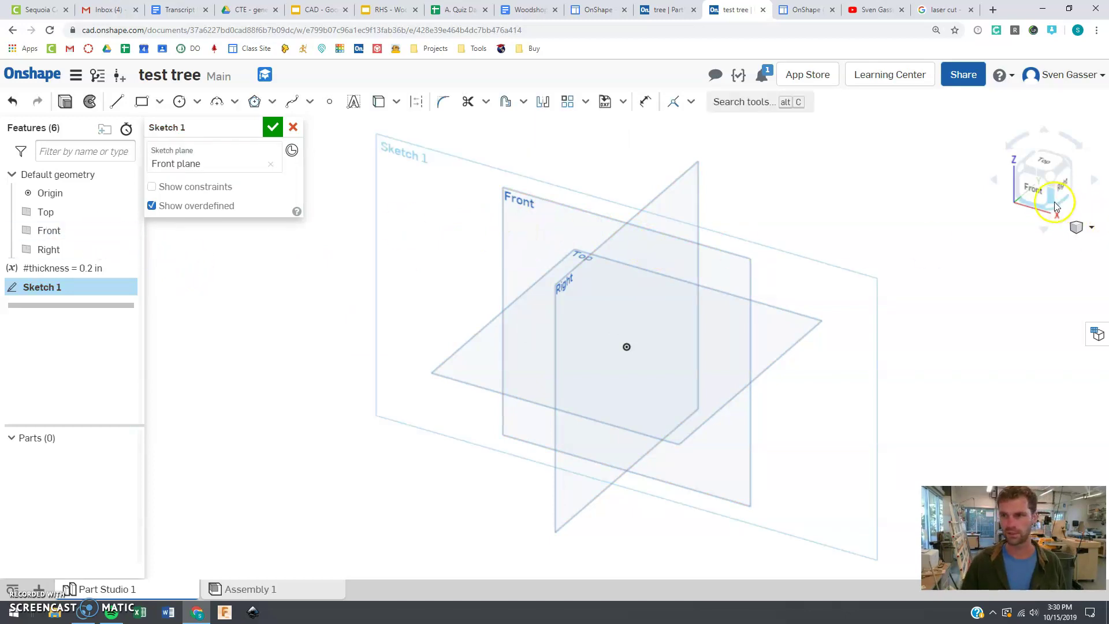
pyautogui.click(1037, 196)
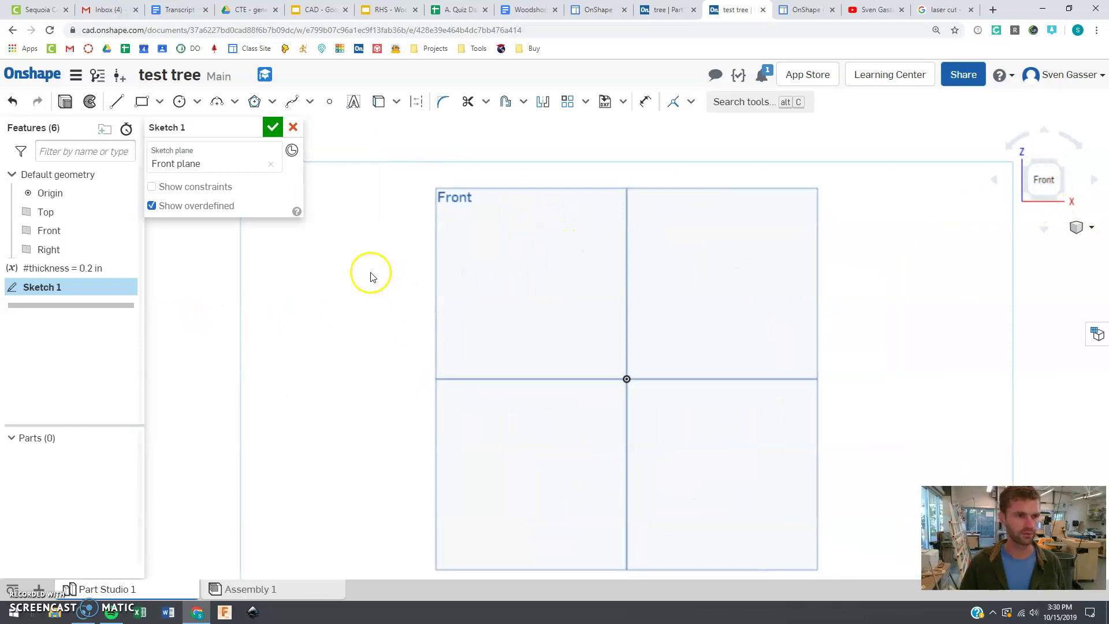
# Hide the Right, Front and Top planes and the Origin
pyautogui.click(128, 247)
pyautogui.click(129, 231)
pyautogui.click(129, 212)
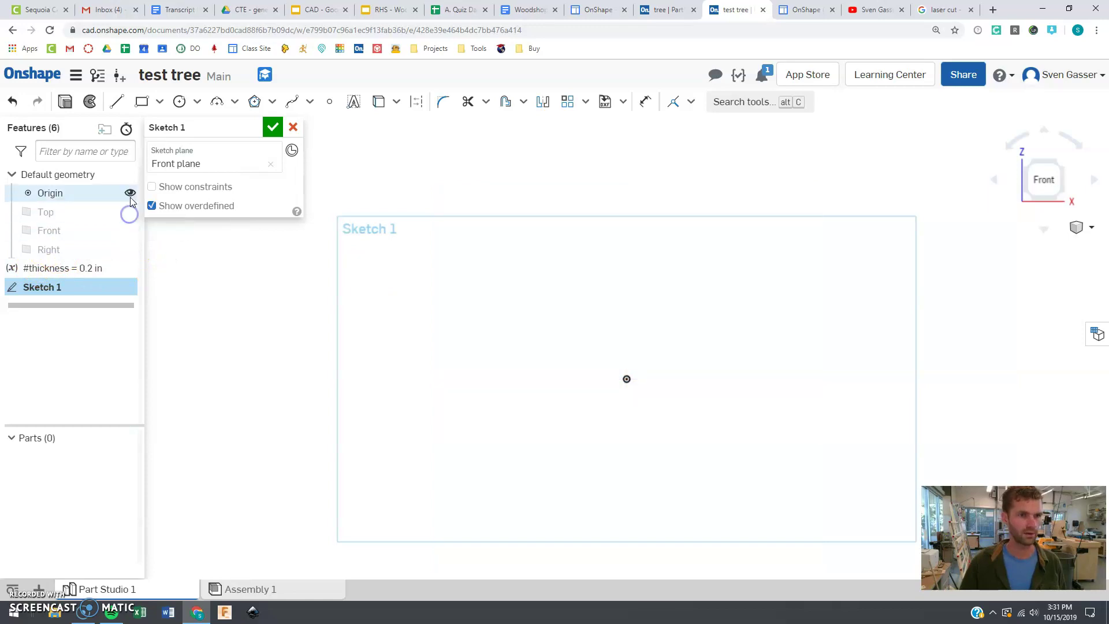
pyautogui.click(129, 197)
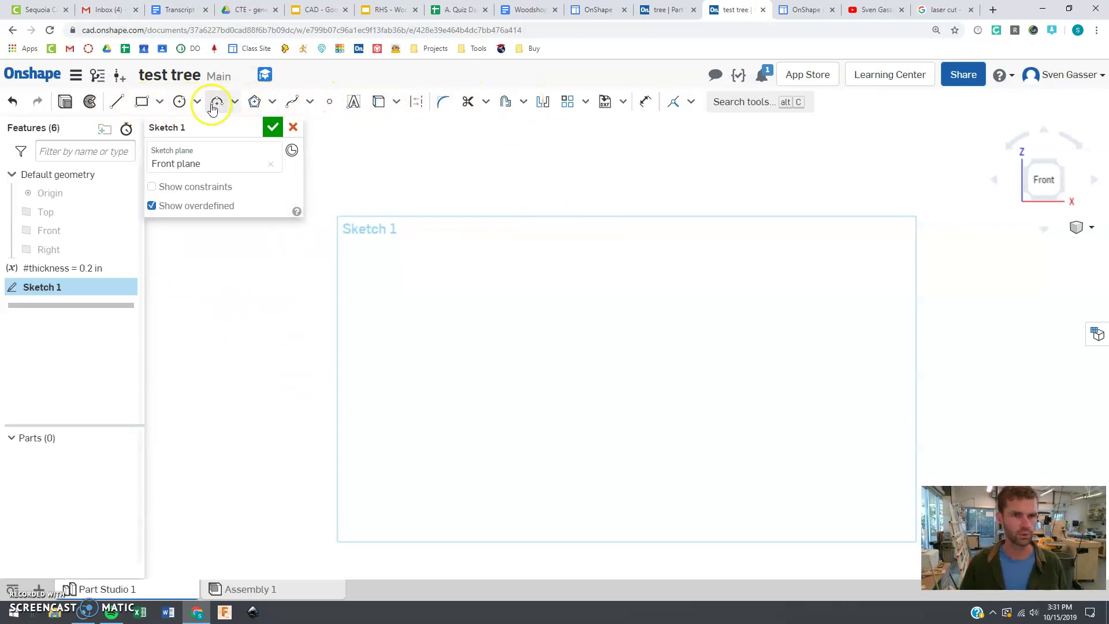
# Draw a rectangle for the tree trunk below the sketch centre
pyautogui.click(141, 102)
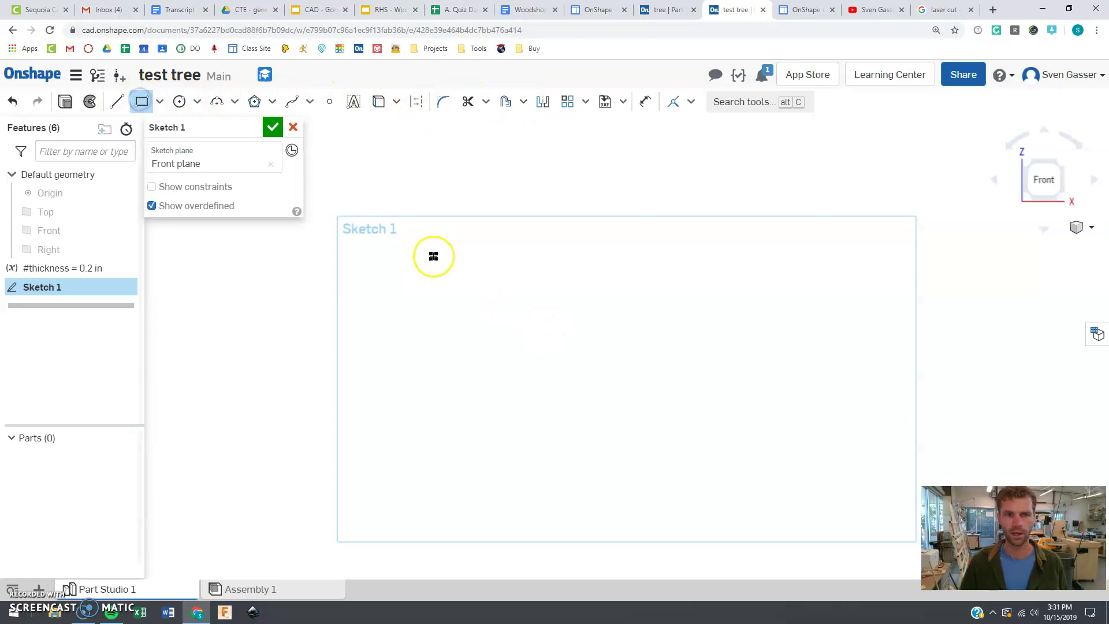
pyautogui.click(565, 348)
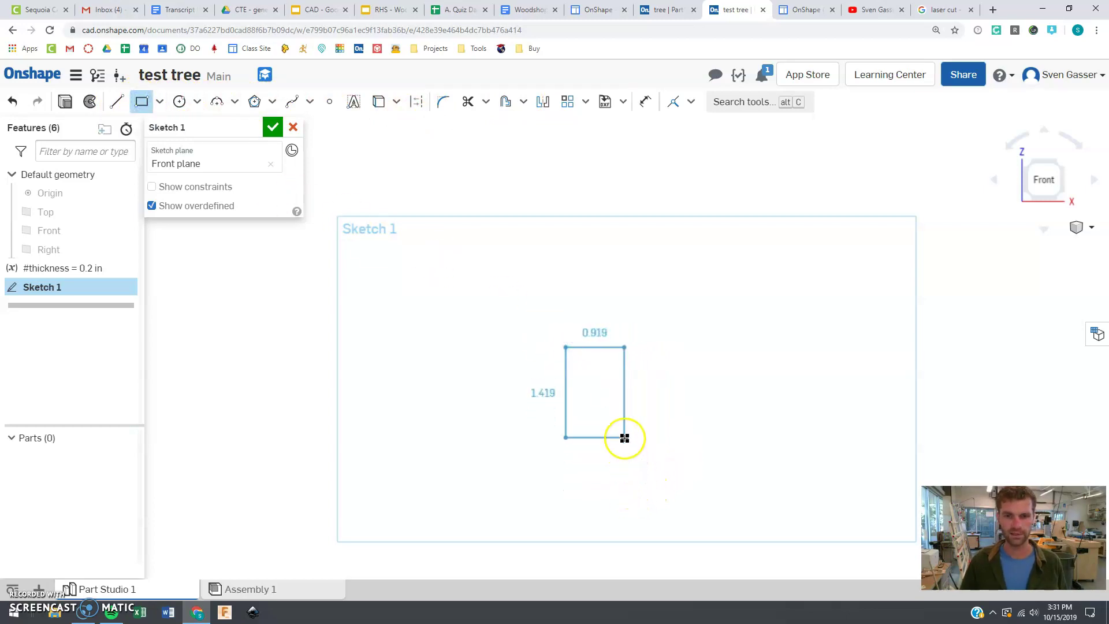
pyautogui.click(624, 438)
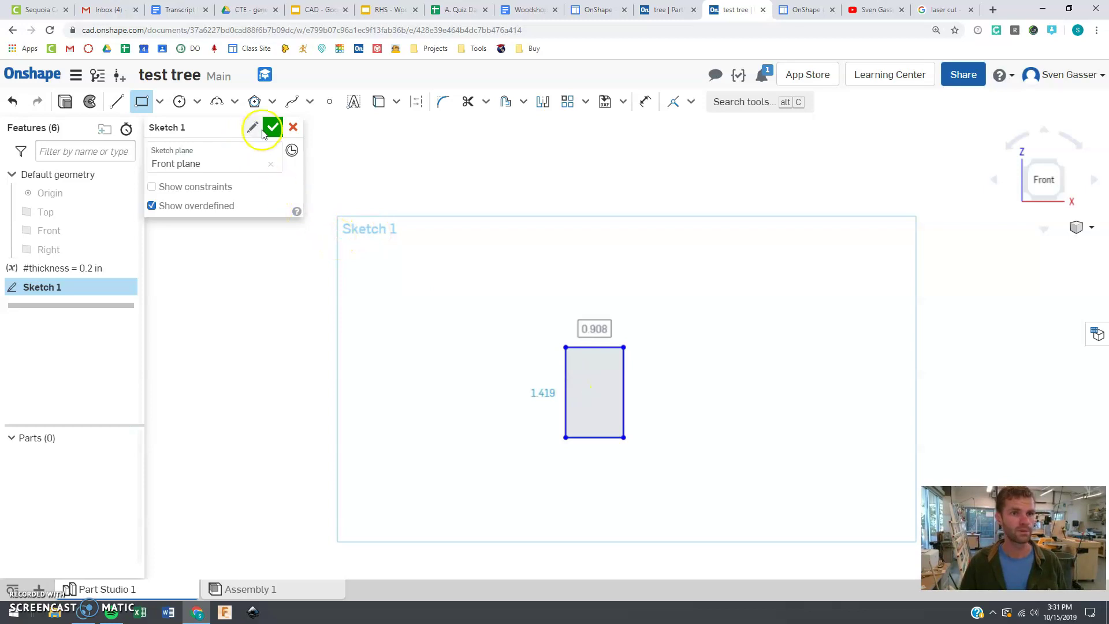
# Draw a looping spline canopy from the trunk's left side to its right side
pyautogui.click(293, 104)
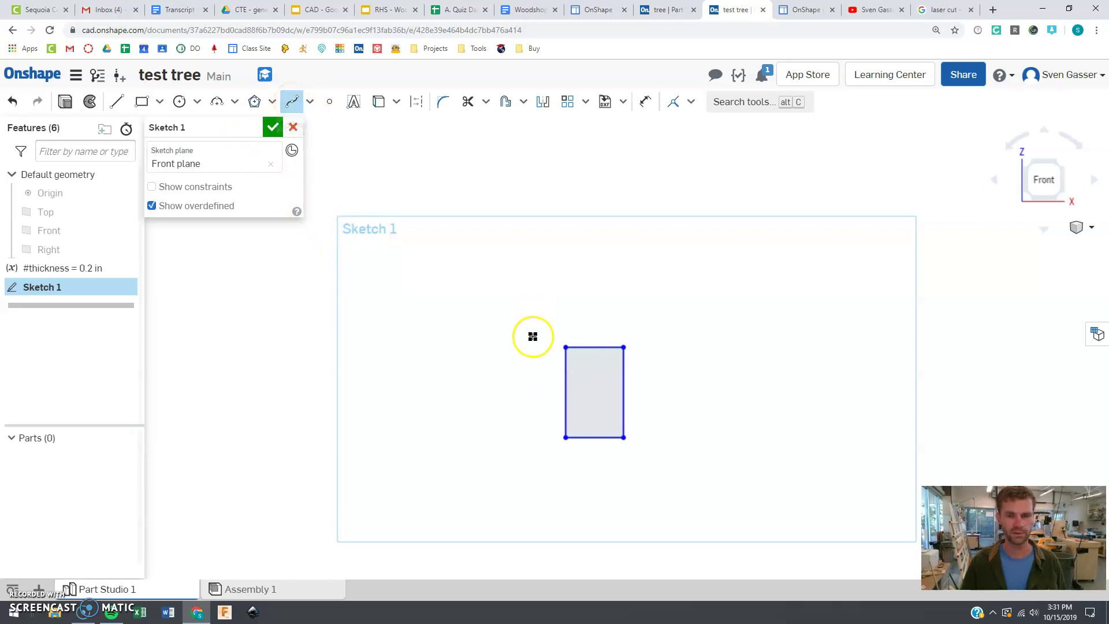
pyautogui.click(566, 362)
pyautogui.click(528, 380)
pyautogui.click(541, 327)
pyautogui.click(518, 308)
pyautogui.click(510, 304)
pyautogui.click(560, 267)
pyautogui.click(572, 321)
pyautogui.click(609, 245)
pyautogui.click(636, 321)
pyautogui.click(611, 316)
pyautogui.click(634, 347)
pyautogui.click(680, 301)
pyautogui.click(691, 354)
pyautogui.click(651, 388)
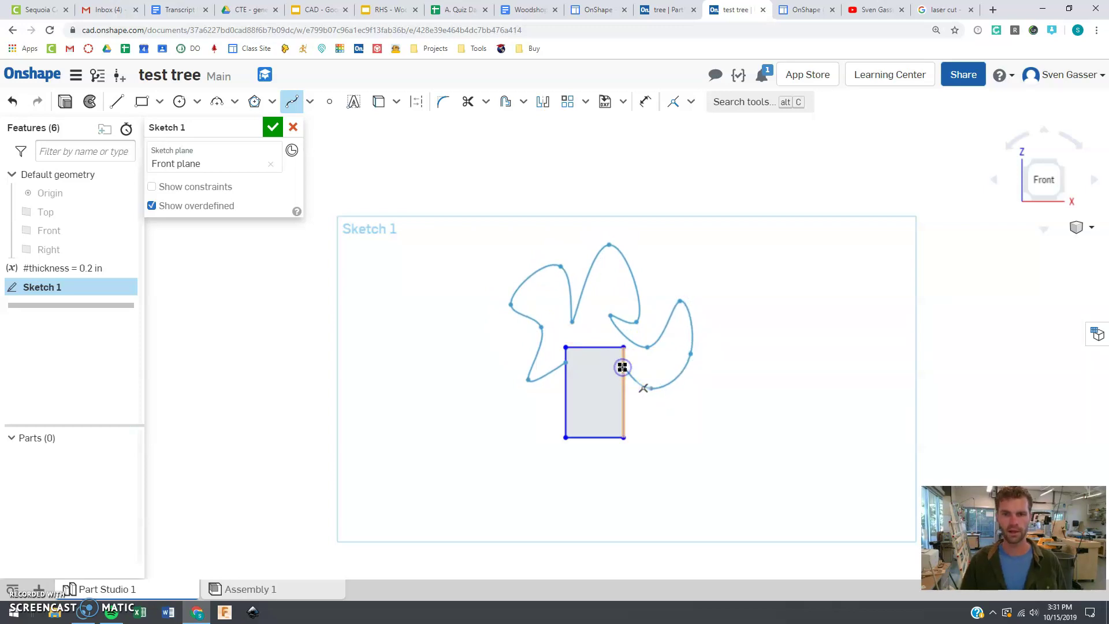
pyautogui.doubleClick(622, 367)
pyautogui.click(605, 404)
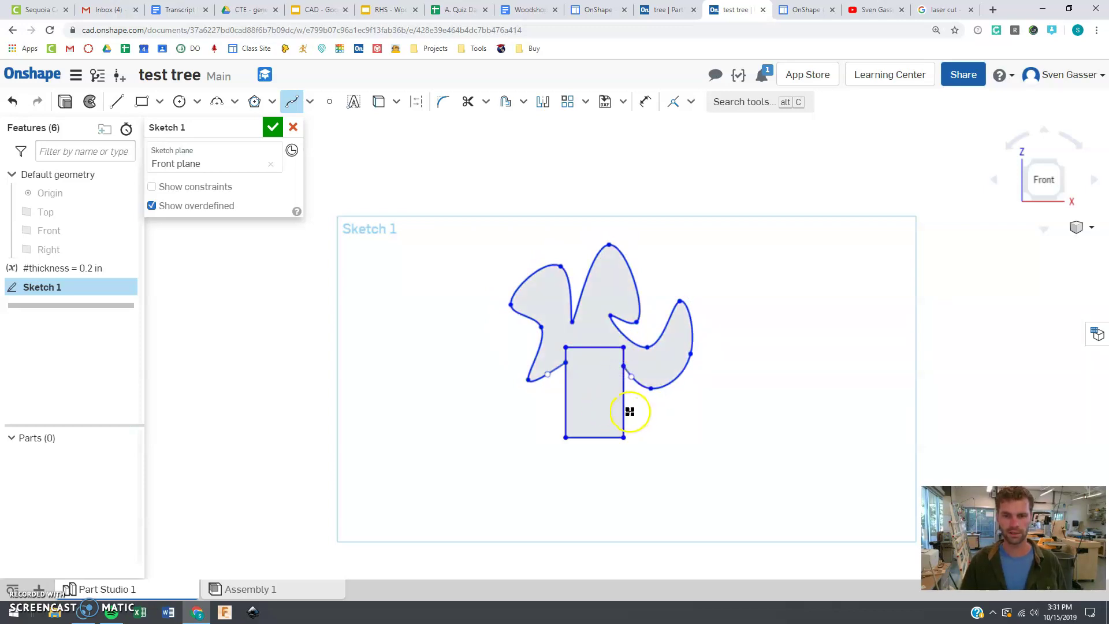
pyautogui.press('Escape')
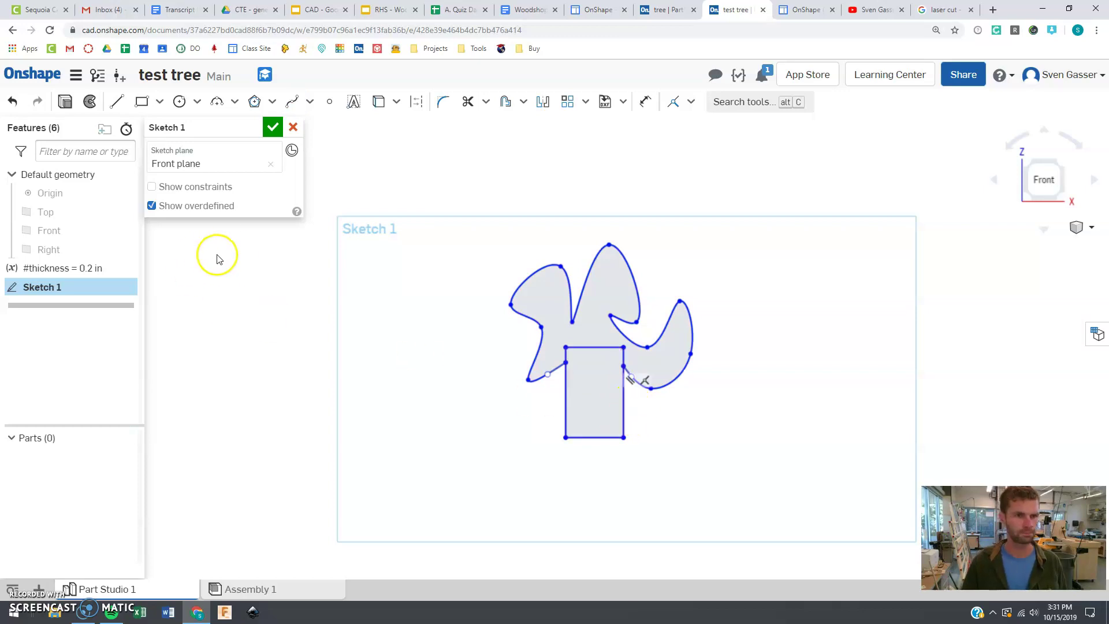
# Trim away the trunk's top edge and upper right segment inside the canopy
pyautogui.scroll(3, 639, 401)
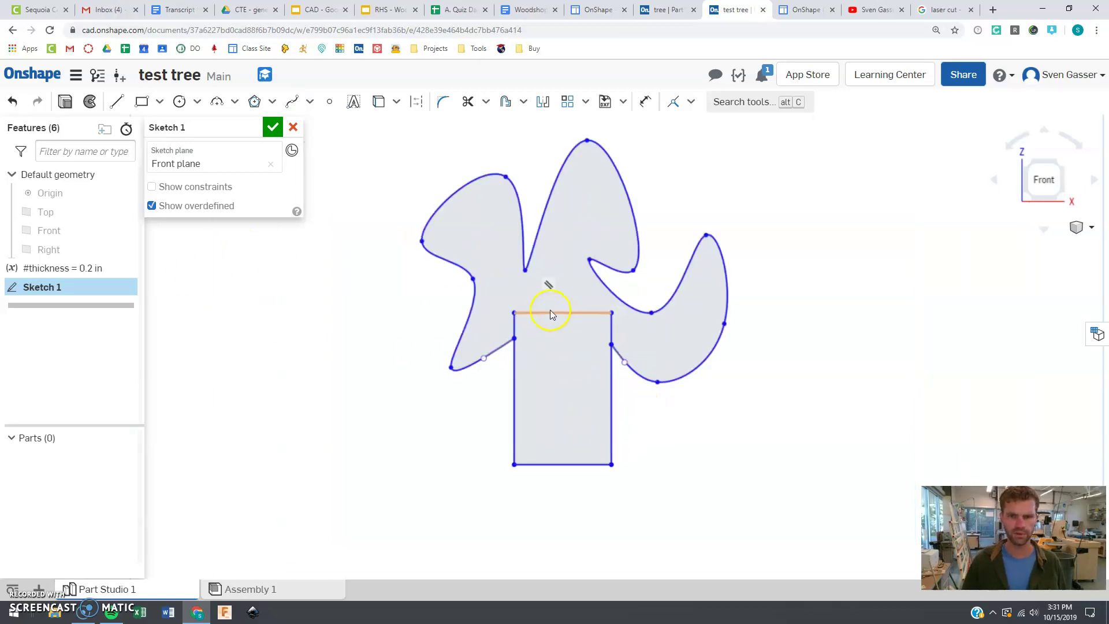
pyautogui.click(468, 104)
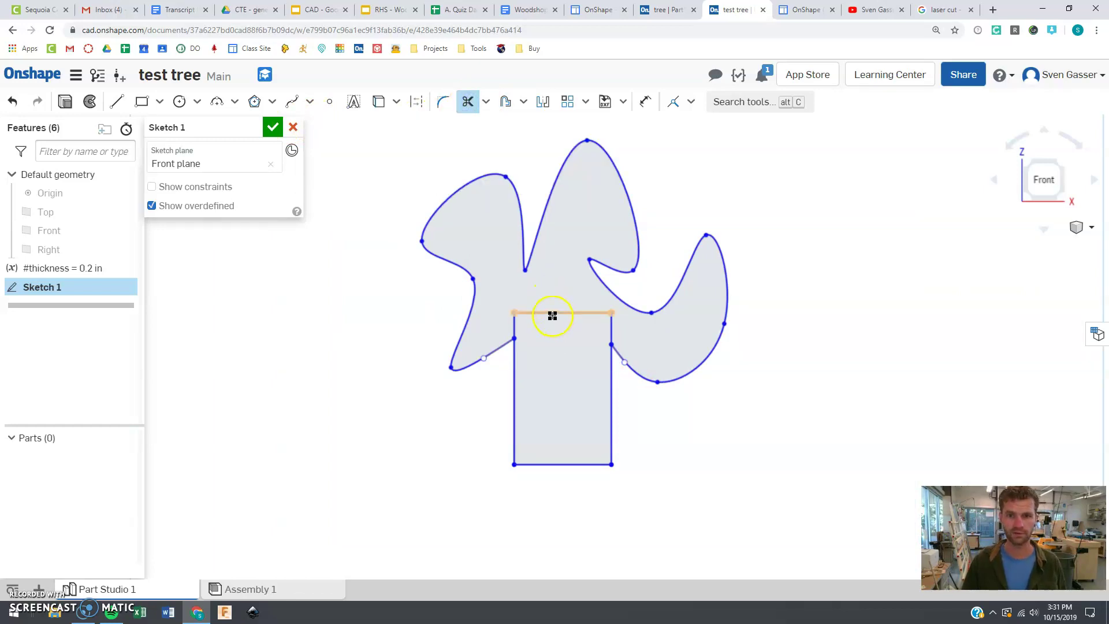
pyautogui.moveTo(573, 317); pyautogui.dragTo(611, 326)
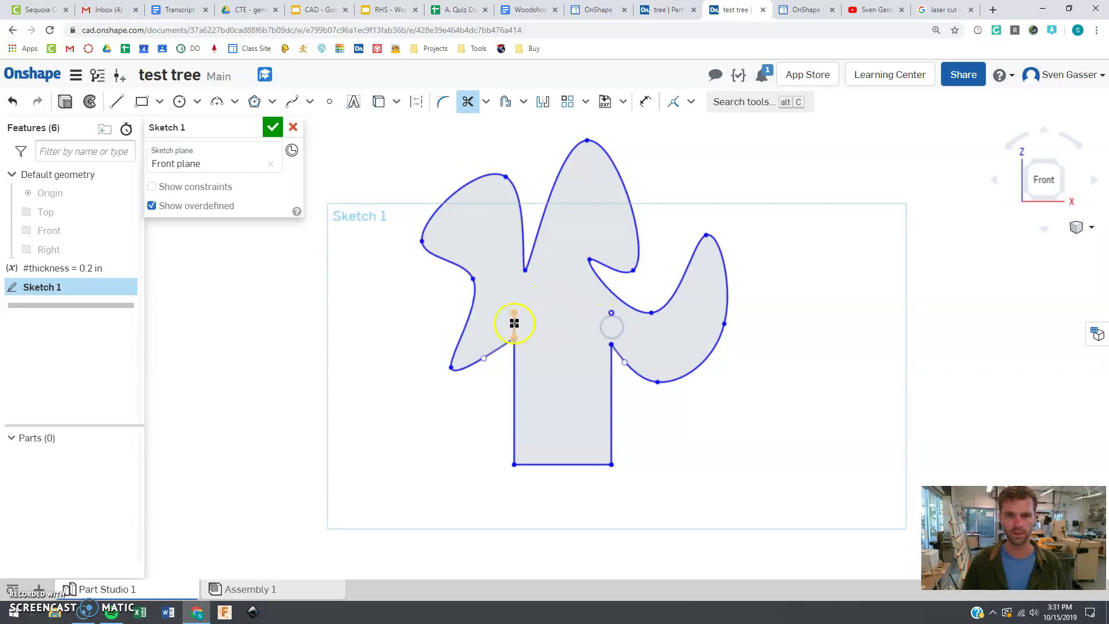
pyautogui.press('Escape')
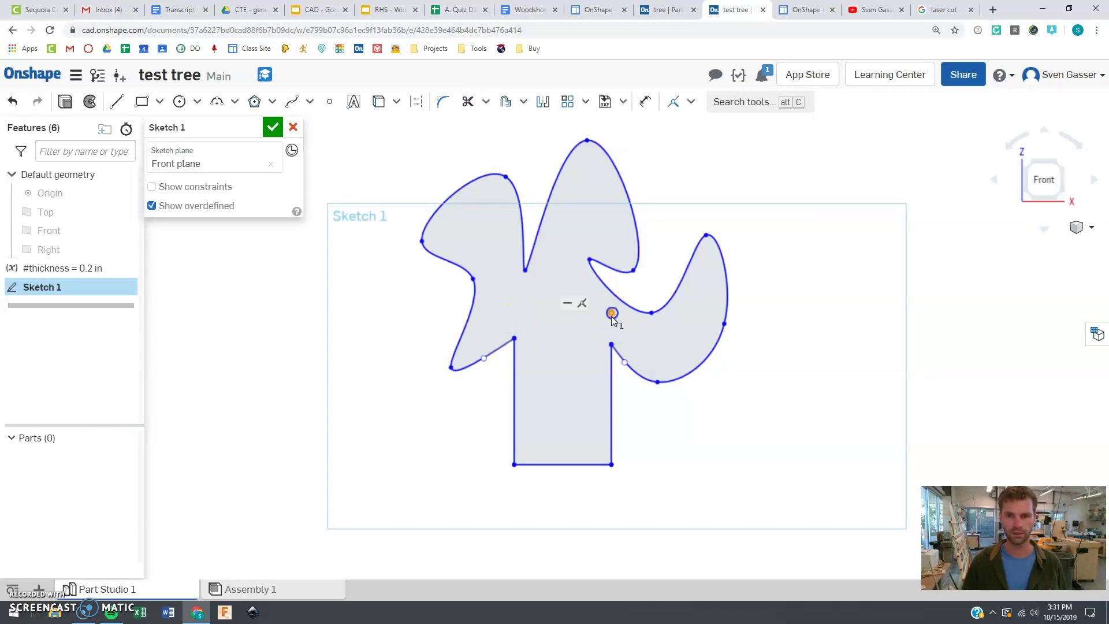
pyautogui.click(611, 314)
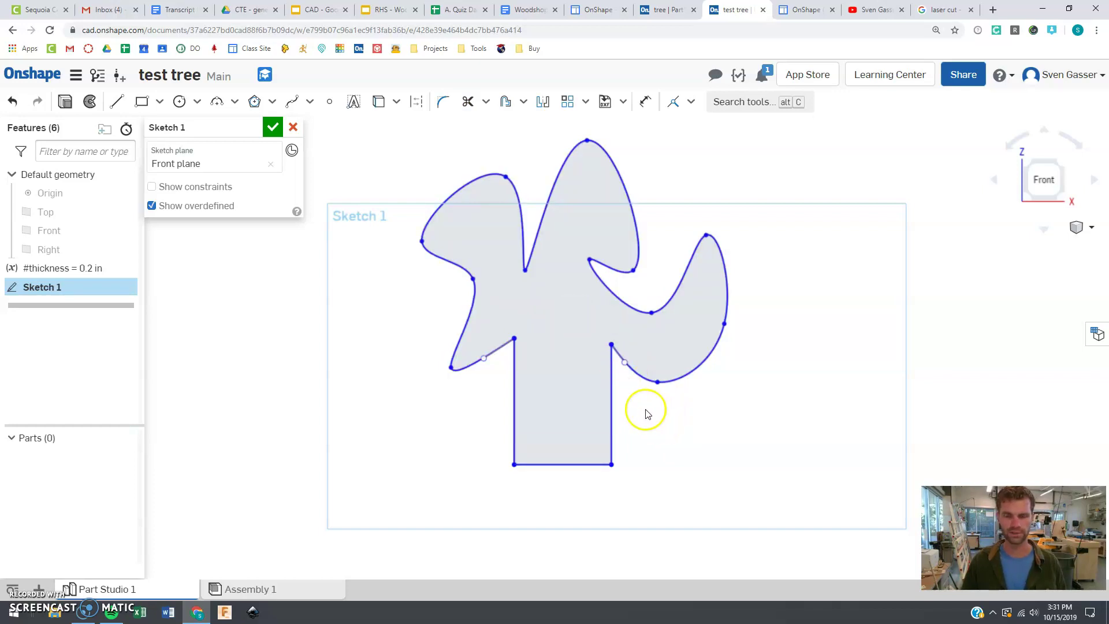
pyautogui.scroll(-3, 662, 437)
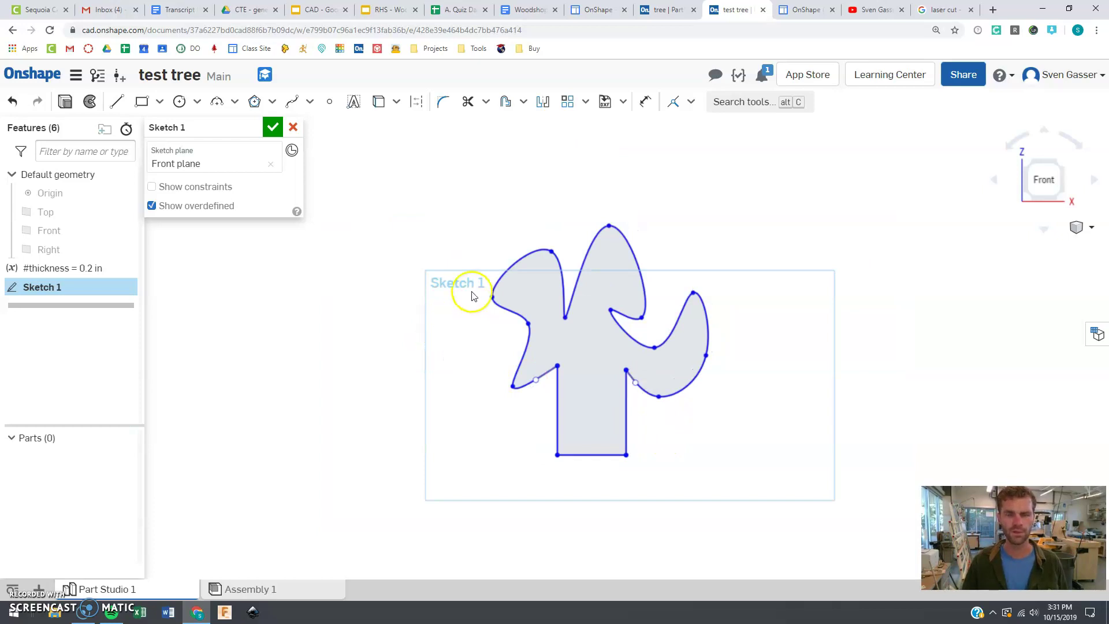
# Dimension the trunk's bottom edge to a width of 0.5 in
pyautogui.click(647, 103)
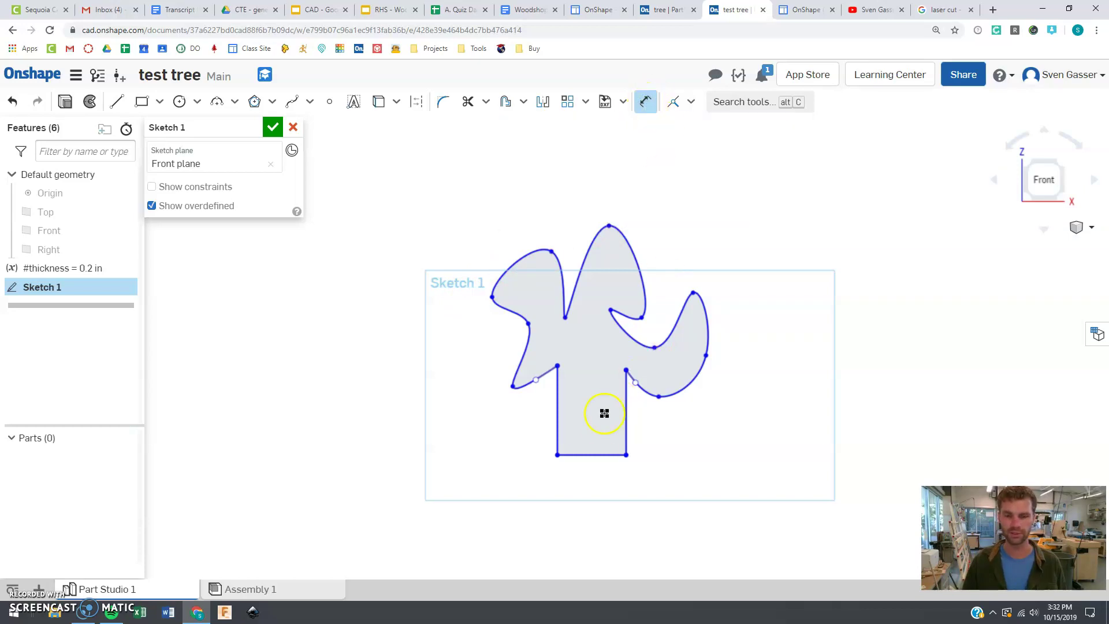
pyautogui.click(590, 457)
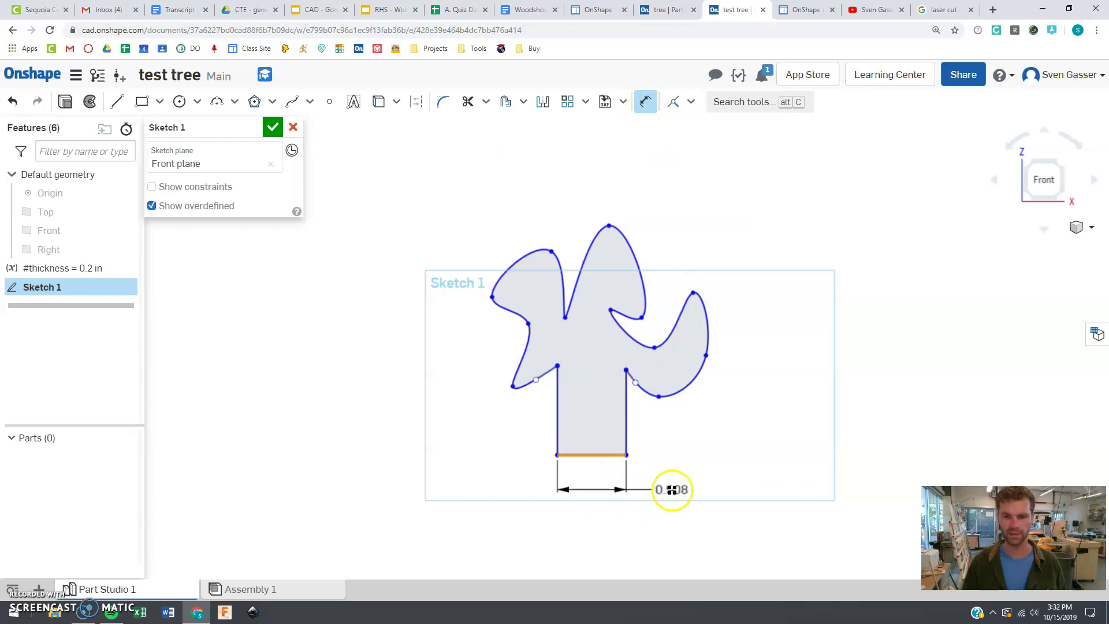
pyautogui.click(674, 483)
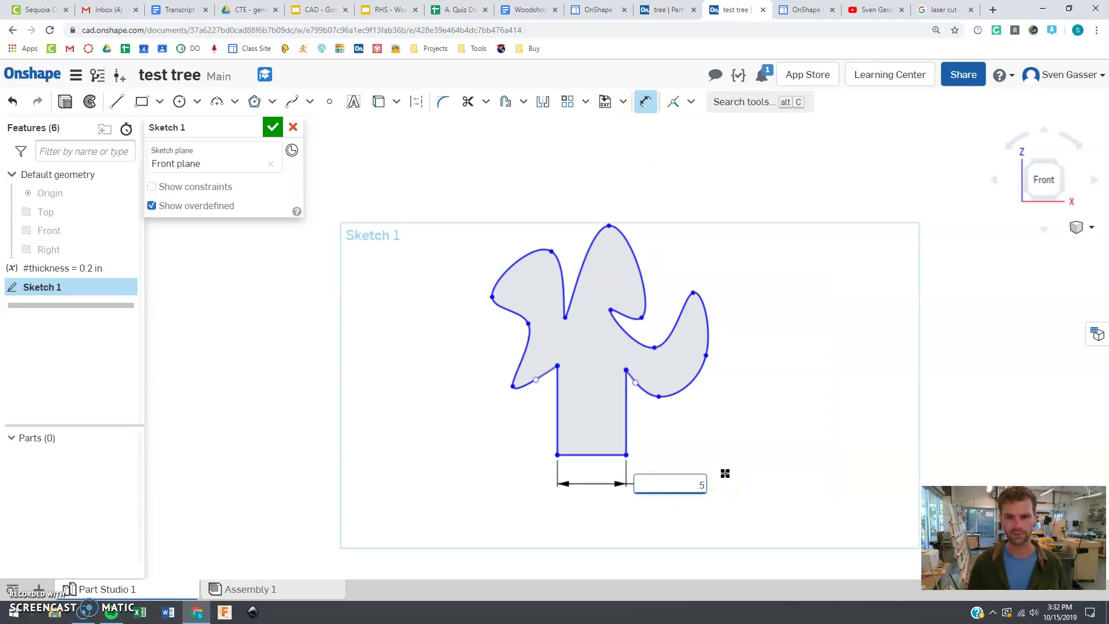
pyautogui.write('.5')
pyautogui.press('Return')
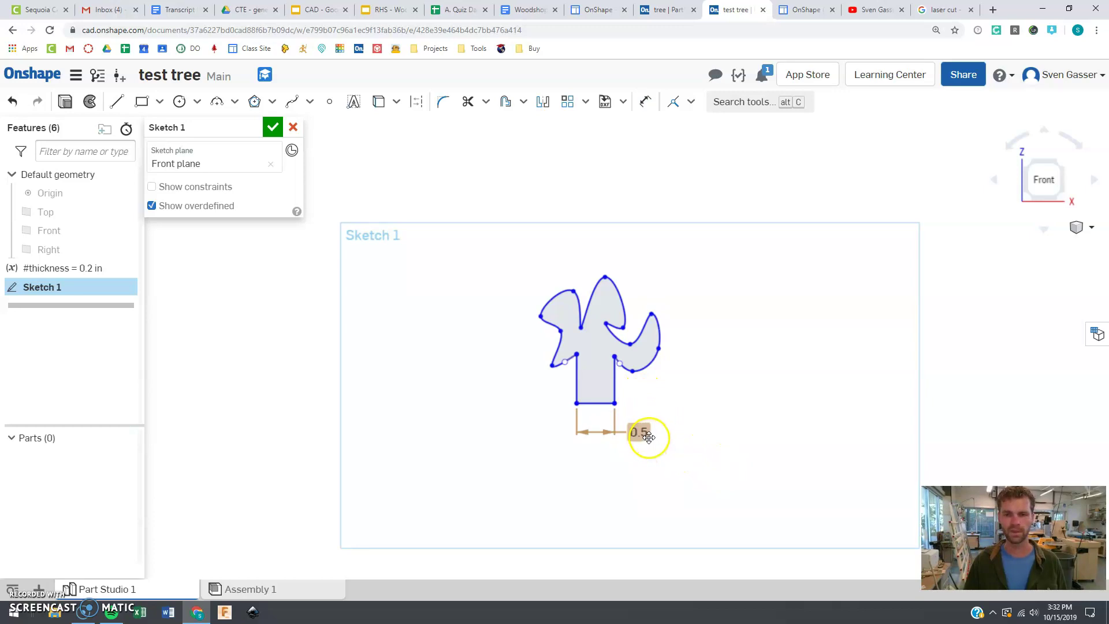
pyautogui.scroll(5, 639, 376)
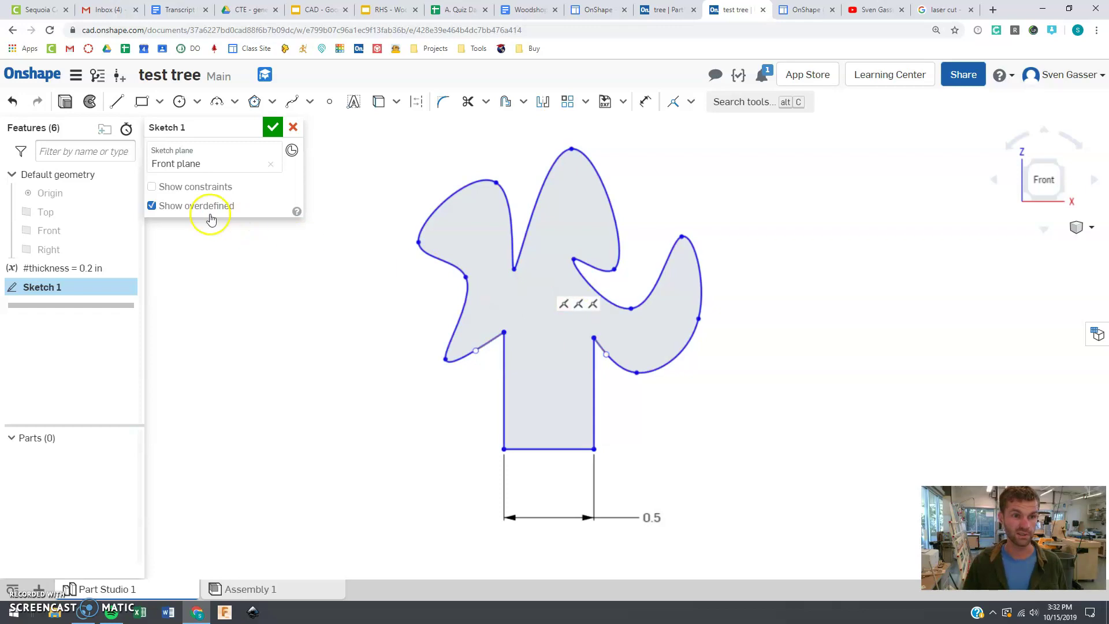
pyautogui.click(152, 187)
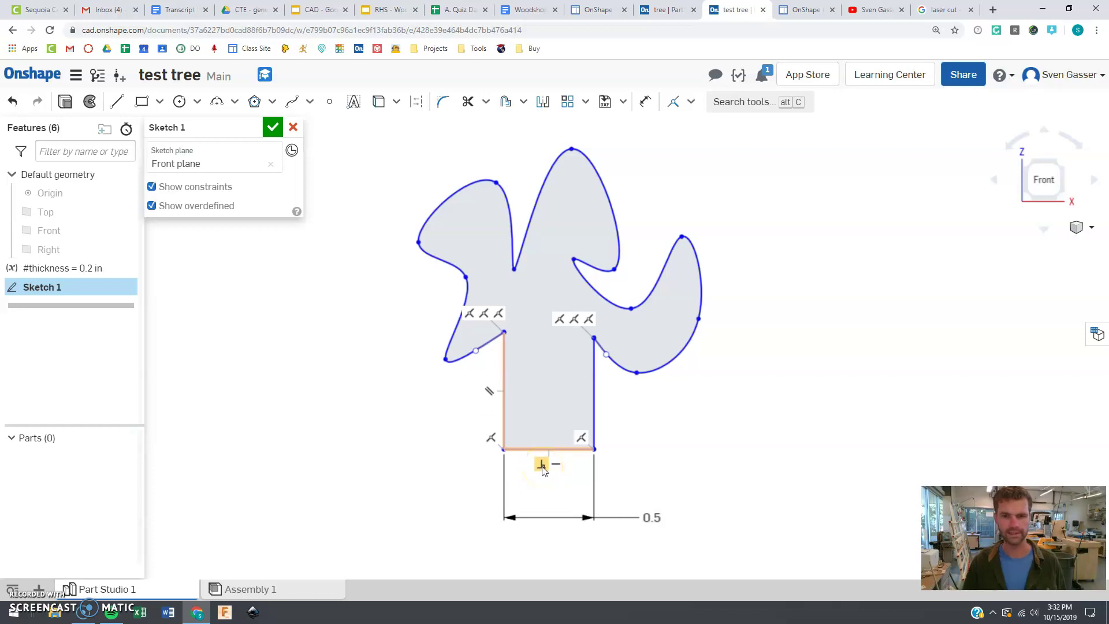
pyautogui.click(488, 398)
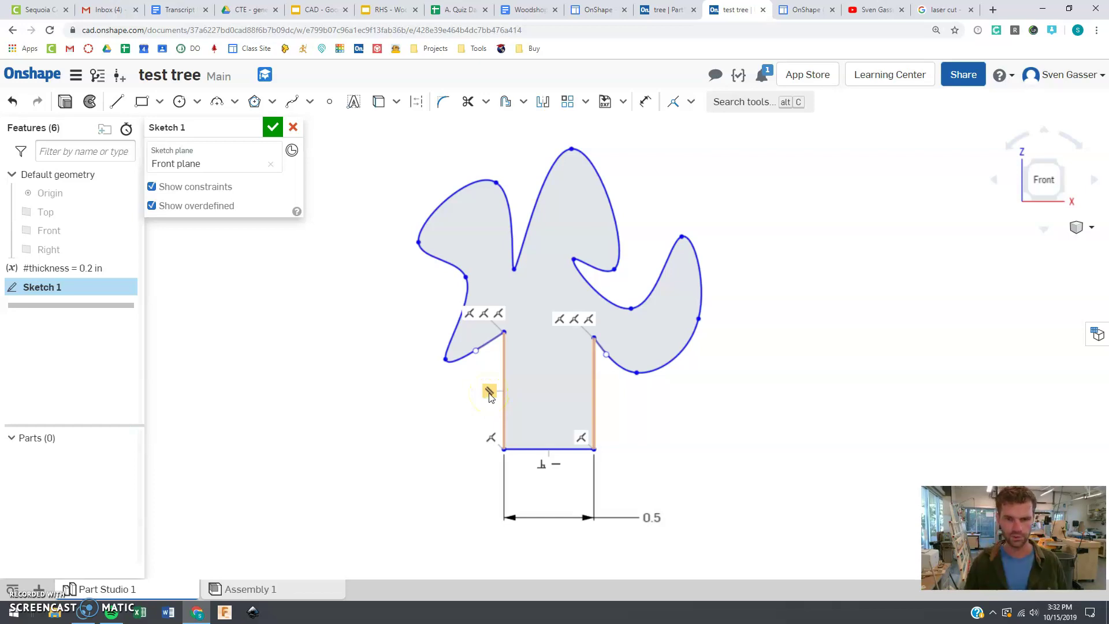
pyautogui.click(499, 315)
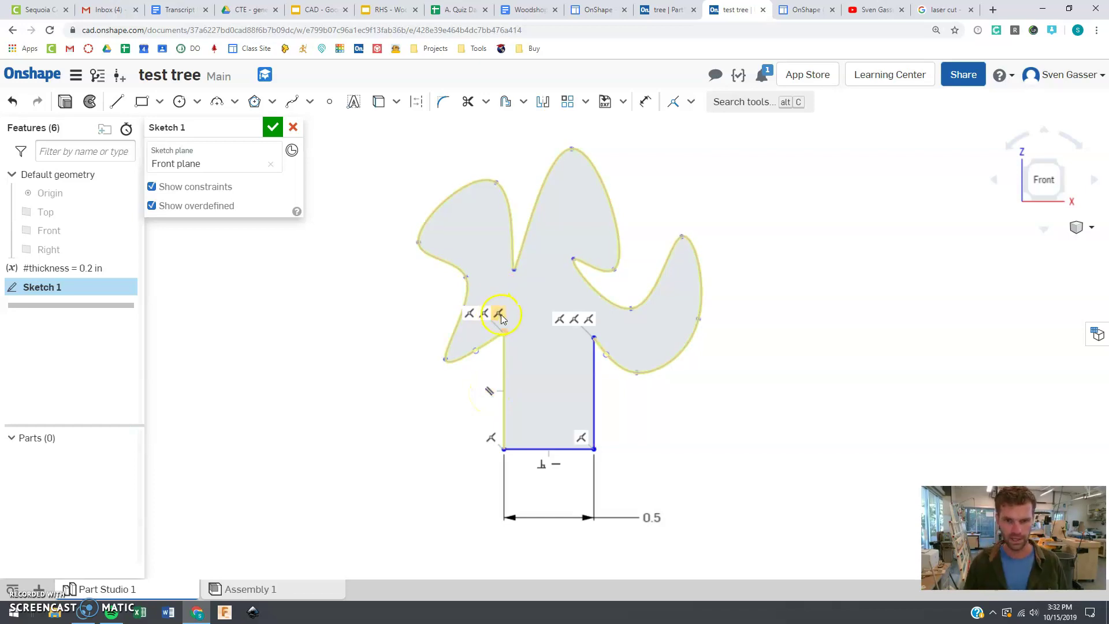
pyautogui.scroll(6, 504, 336)
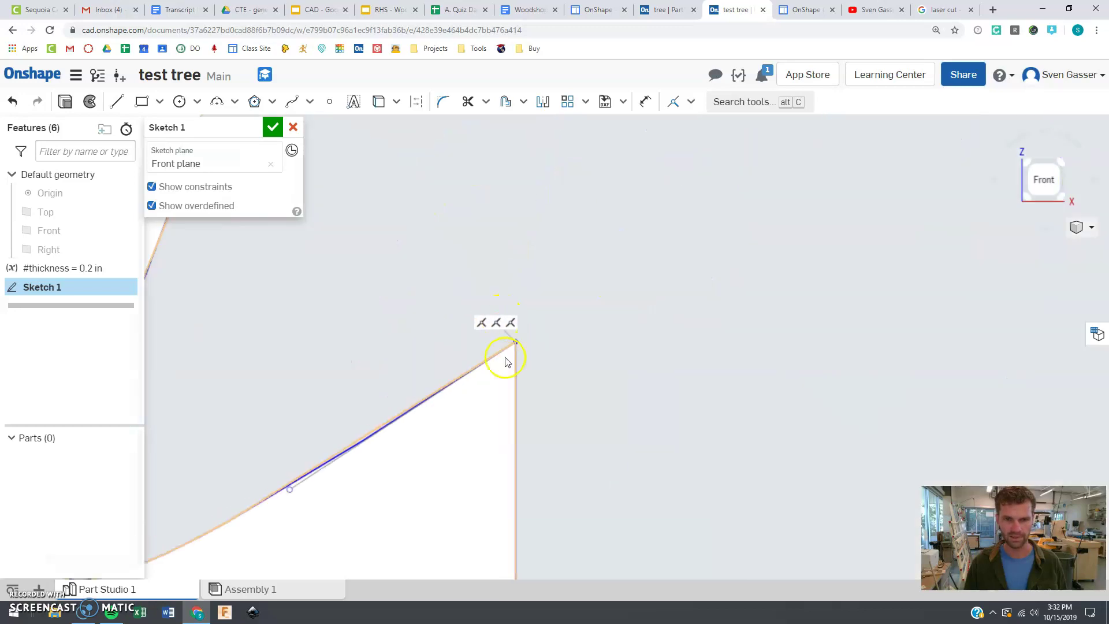
pyautogui.moveTo(522, 332); pyautogui.dragTo(580, 295)
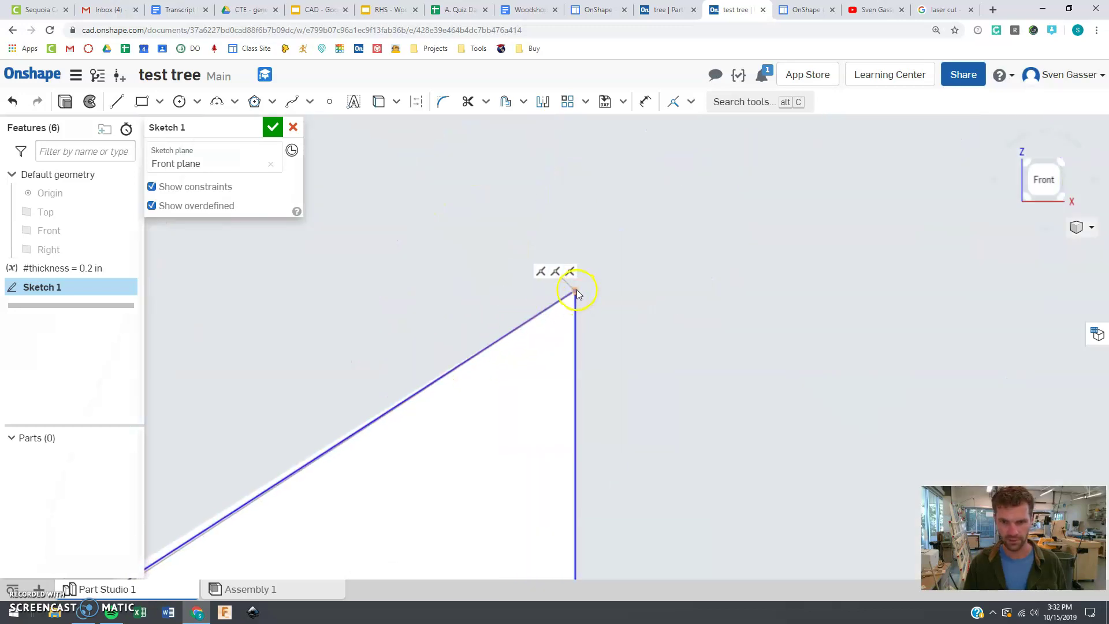
pyautogui.scroll(-5, 489, 324)
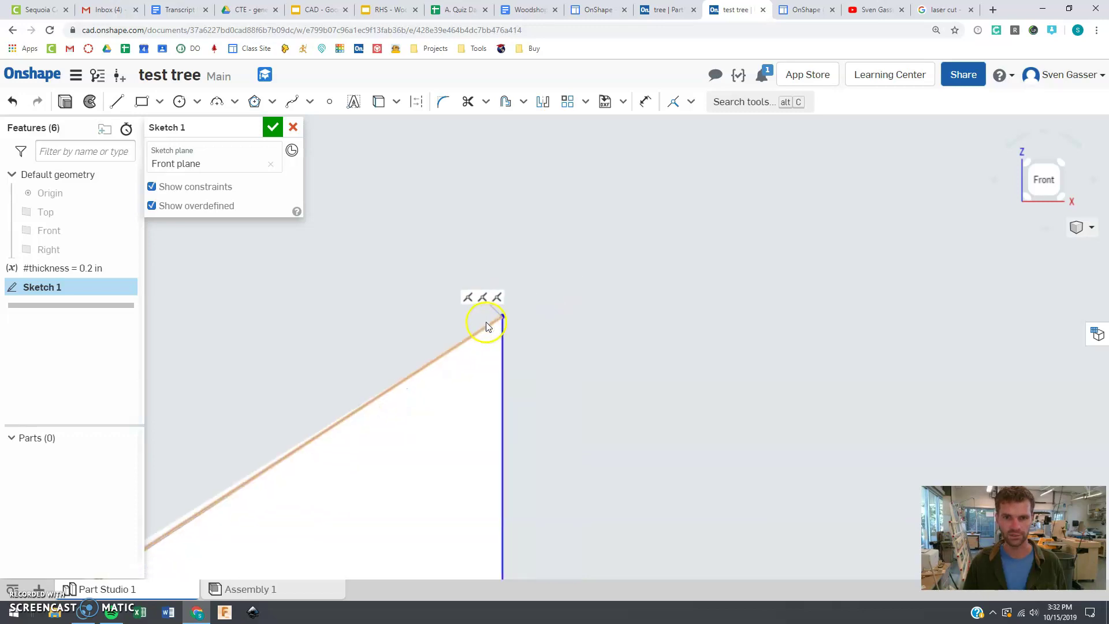
pyautogui.scroll(-8, 612, 202)
pyautogui.scroll(4, 609, 183)
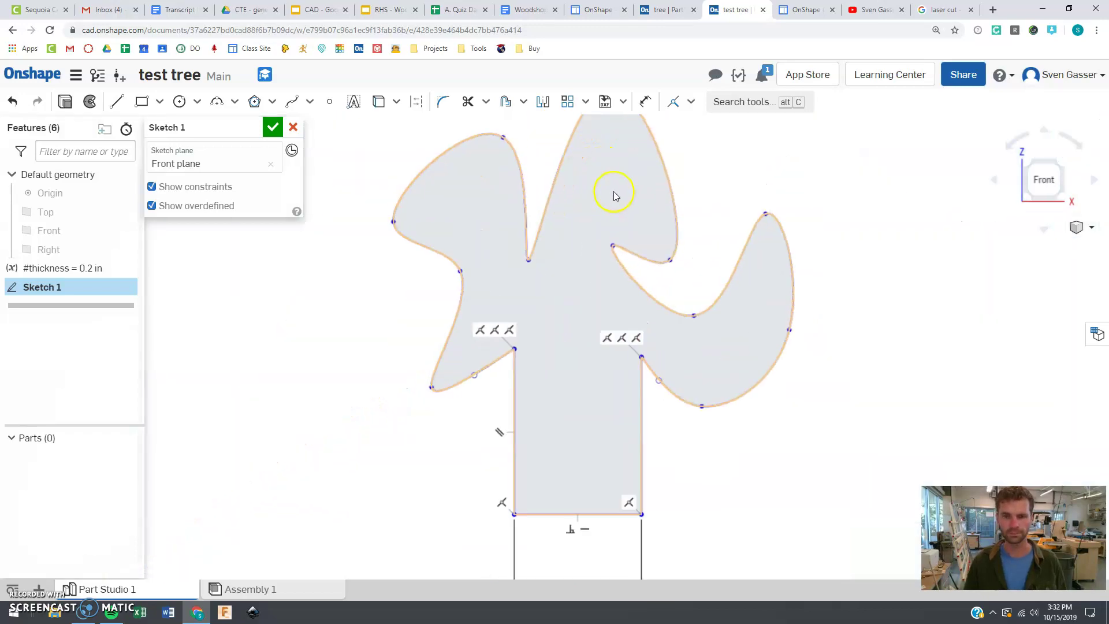
pyautogui.scroll(-2, 615, 197)
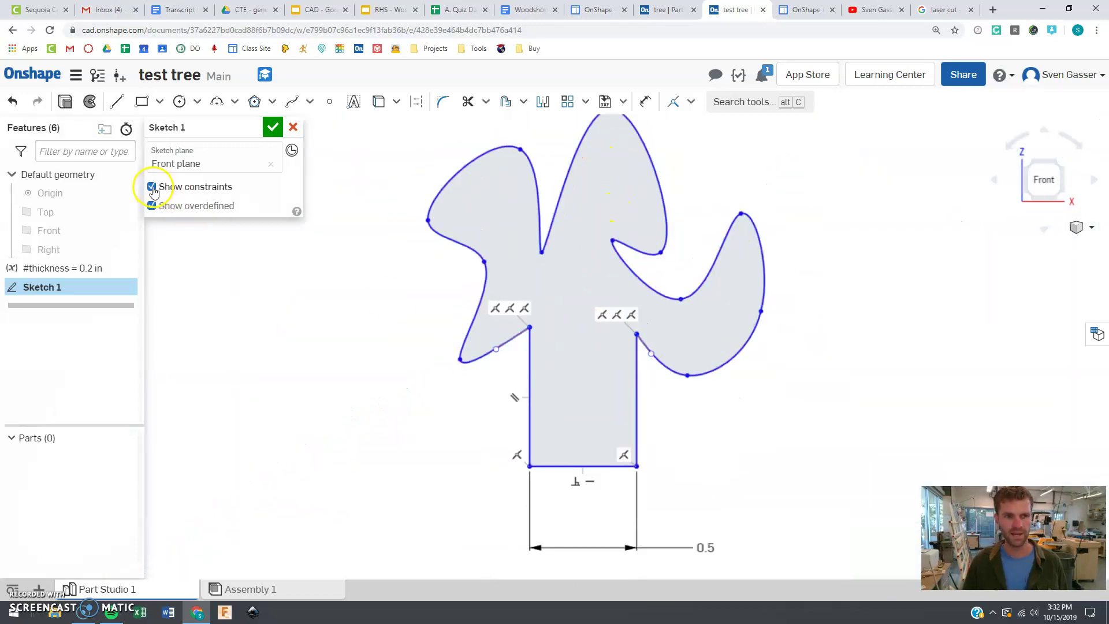
pyautogui.click(524, 308)
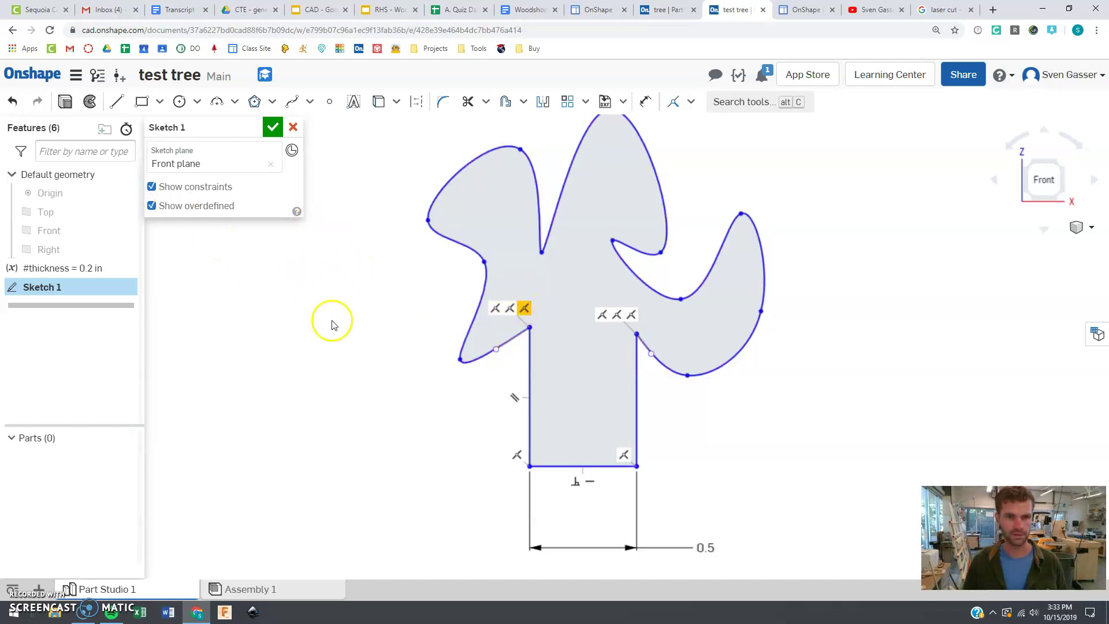
pyautogui.click(692, 103)
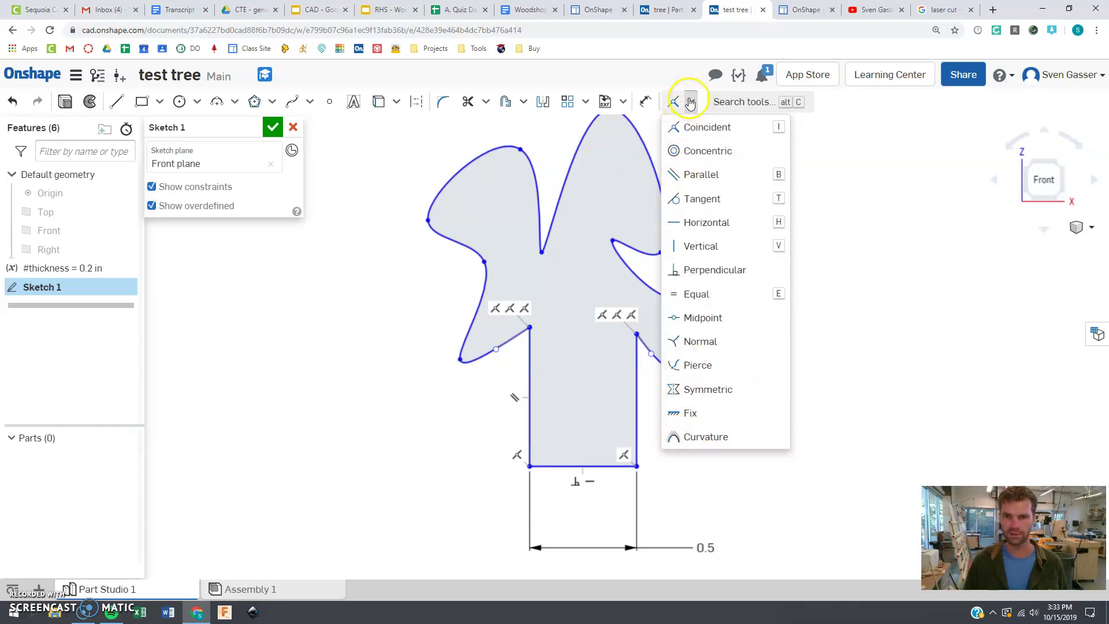
pyautogui.click(692, 102)
pyautogui.click(377, 290)
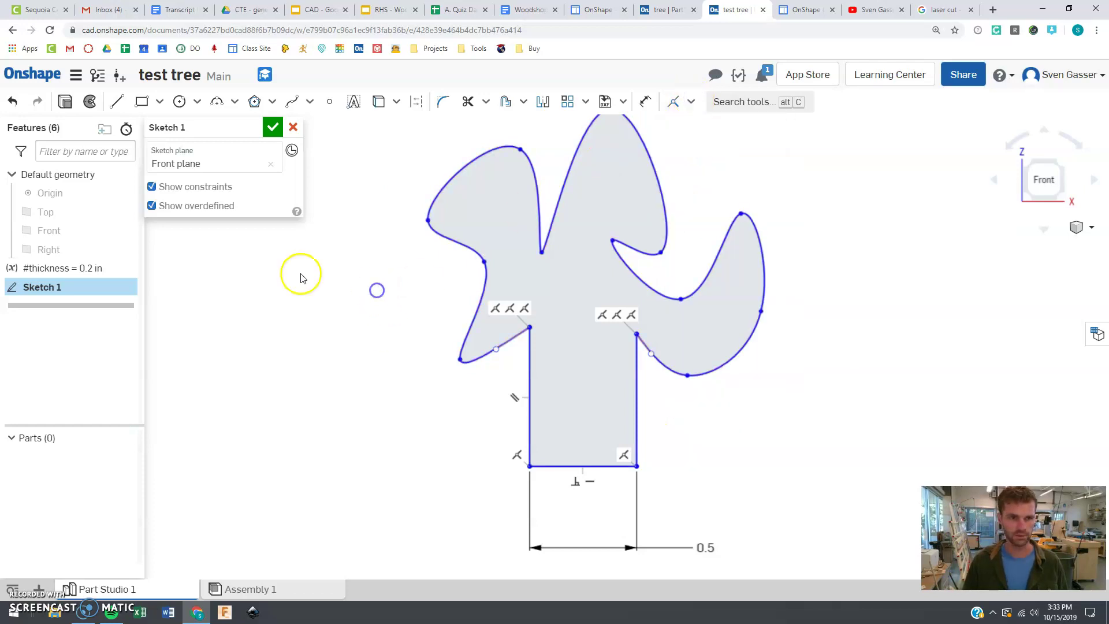
pyautogui.click(151, 186)
pyautogui.scroll(2, 461, 508)
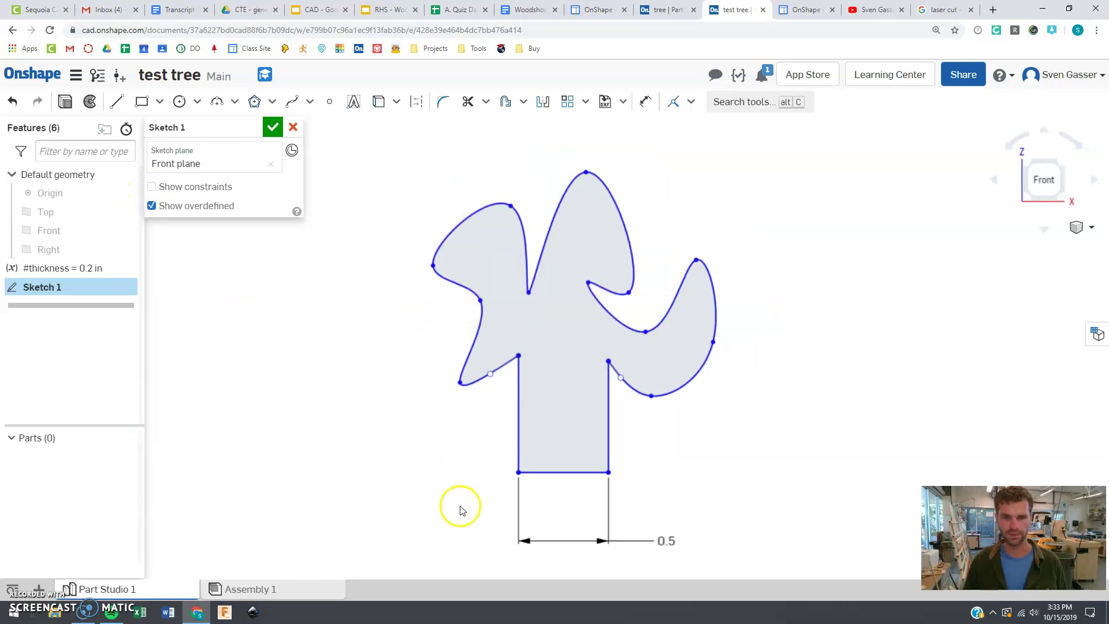
# Extrude the tree sketch with depth set to the #thickness variable (0.2 in)
pyautogui.click(65, 103)
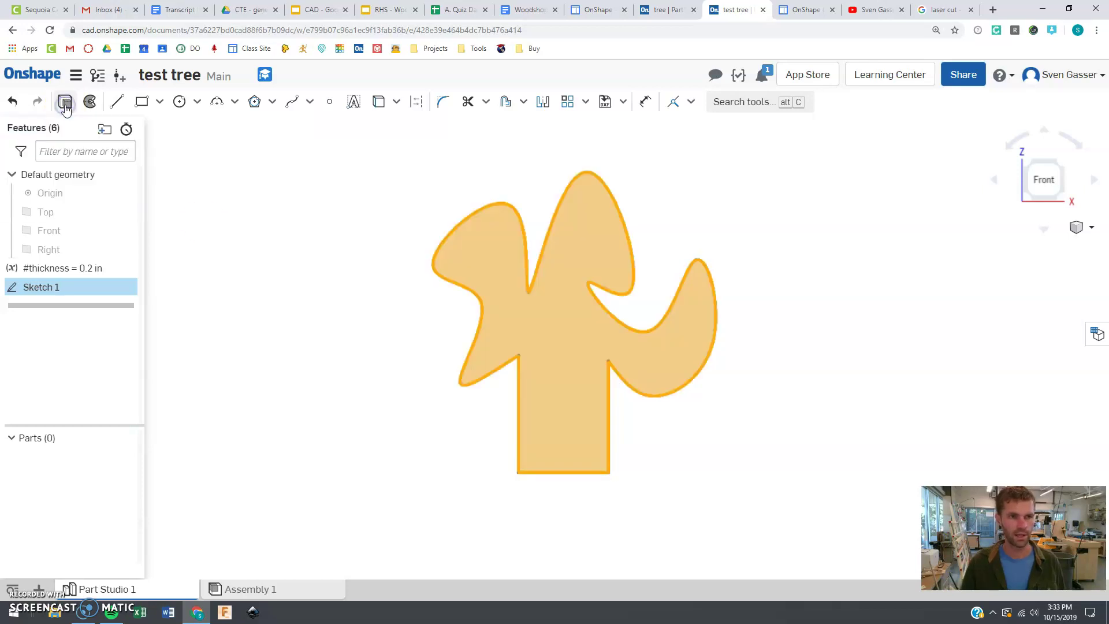
pyautogui.moveTo(654, 410); pyautogui.dragTo(606, 382, button='right')
pyautogui.moveTo(550, 245)
pyautogui.mouseDown()
pyautogui.moveTo(590, 350)
pyautogui.moveTo(556, 293)
pyautogui.moveTo(532, 193)
pyautogui.moveTo(498, 213)
pyautogui.moveTo(535, 248)
pyautogui.mouseUp()
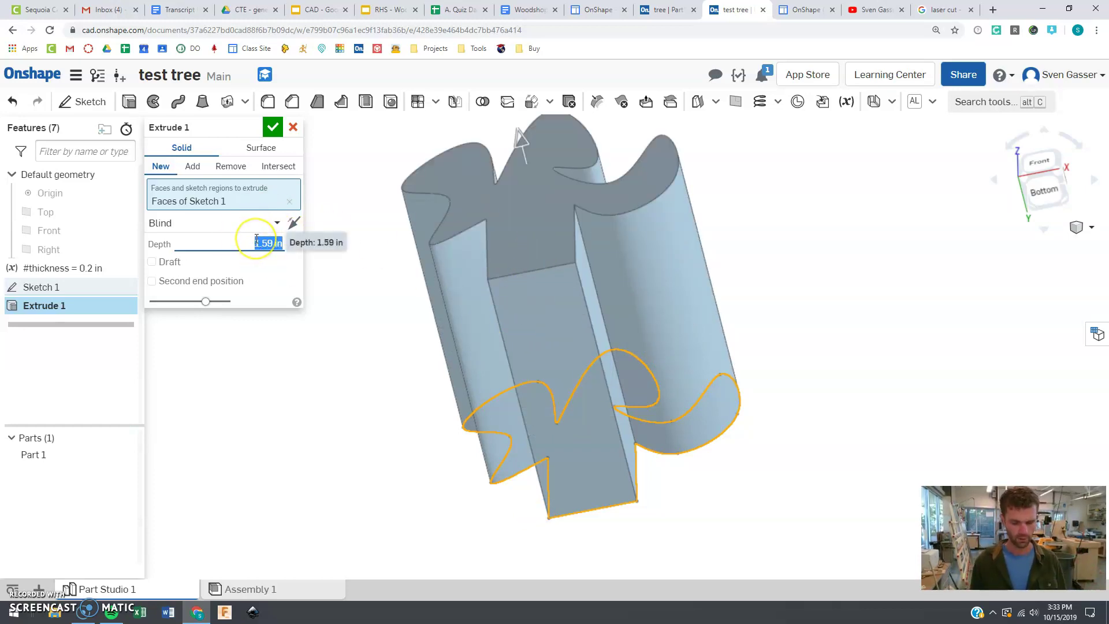
pyautogui.write('t')
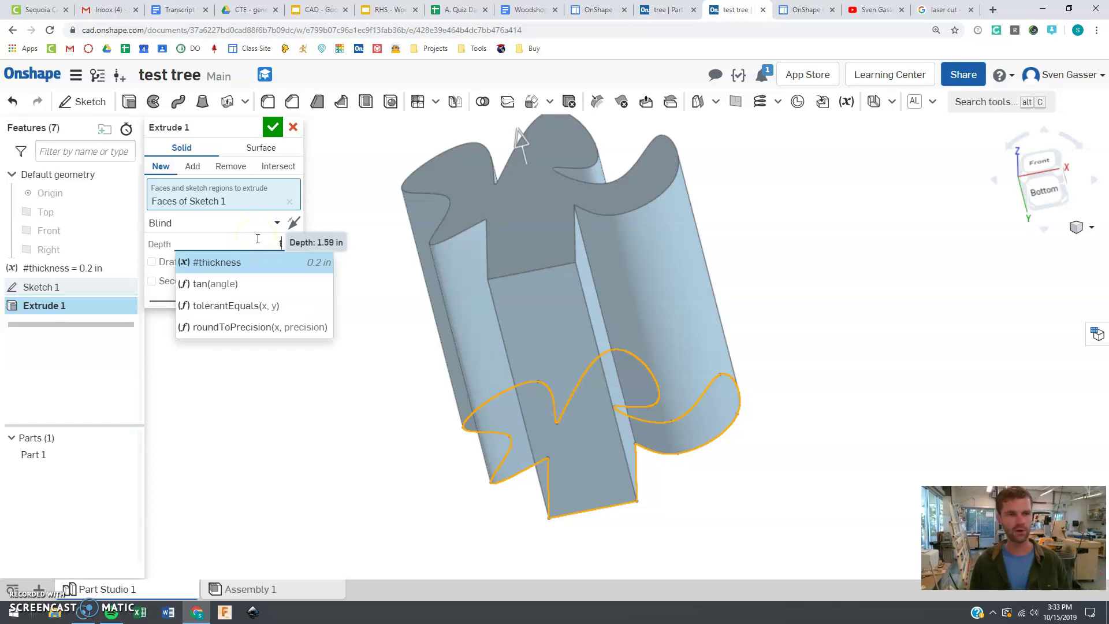
pyautogui.press('Return')
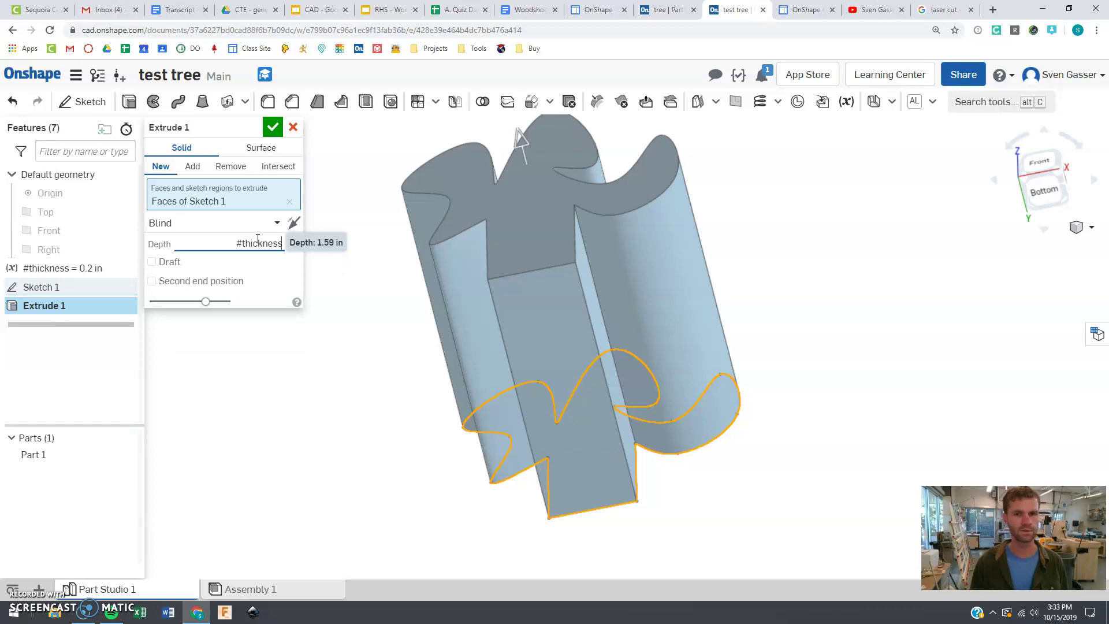
pyautogui.press('Return')
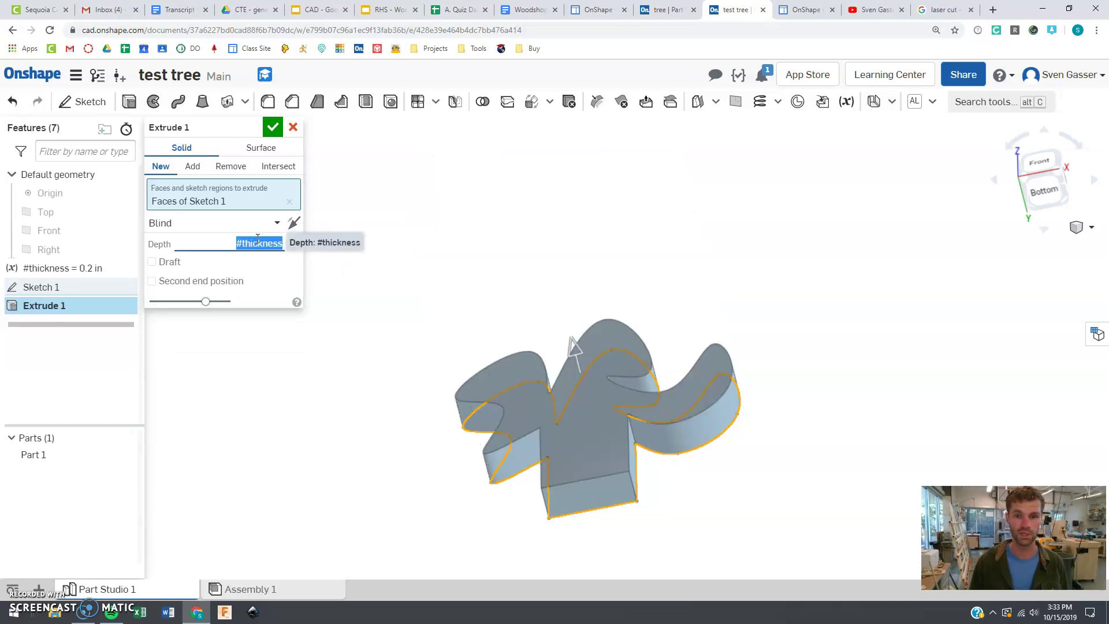
pyautogui.press('Return')
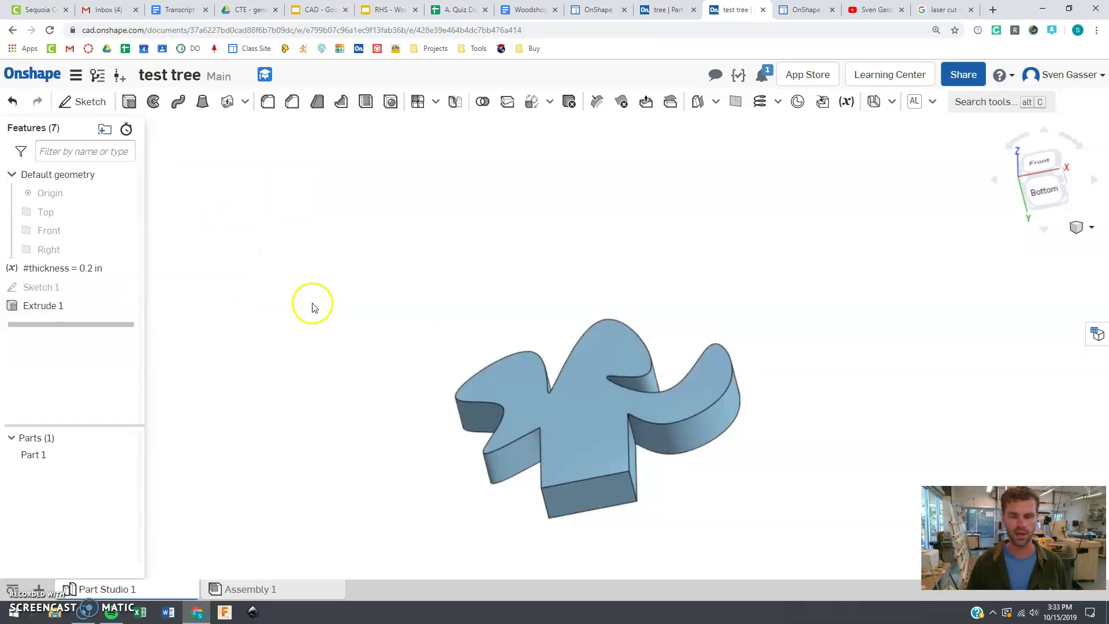
pyautogui.moveTo(560, 403); pyautogui.dragTo(594, 307, button='right')
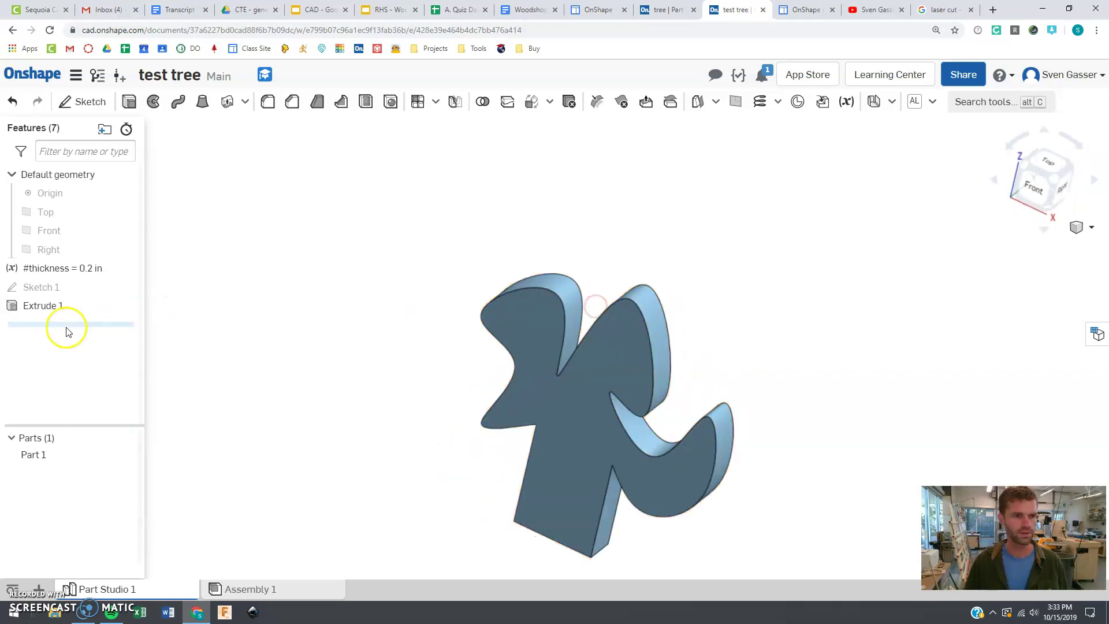
# Edit Sketch 1, dragging a spline point to reshape the canopy's top lobe
pyautogui.click(36, 305)
pyautogui.click(39, 289)
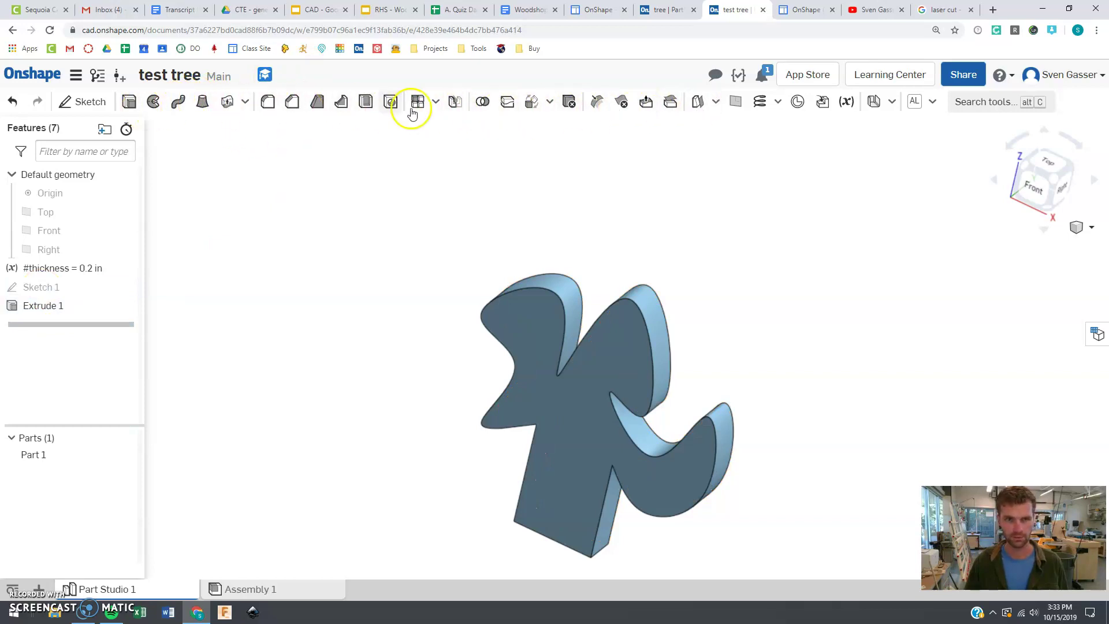
pyautogui.doubleClick(41, 289)
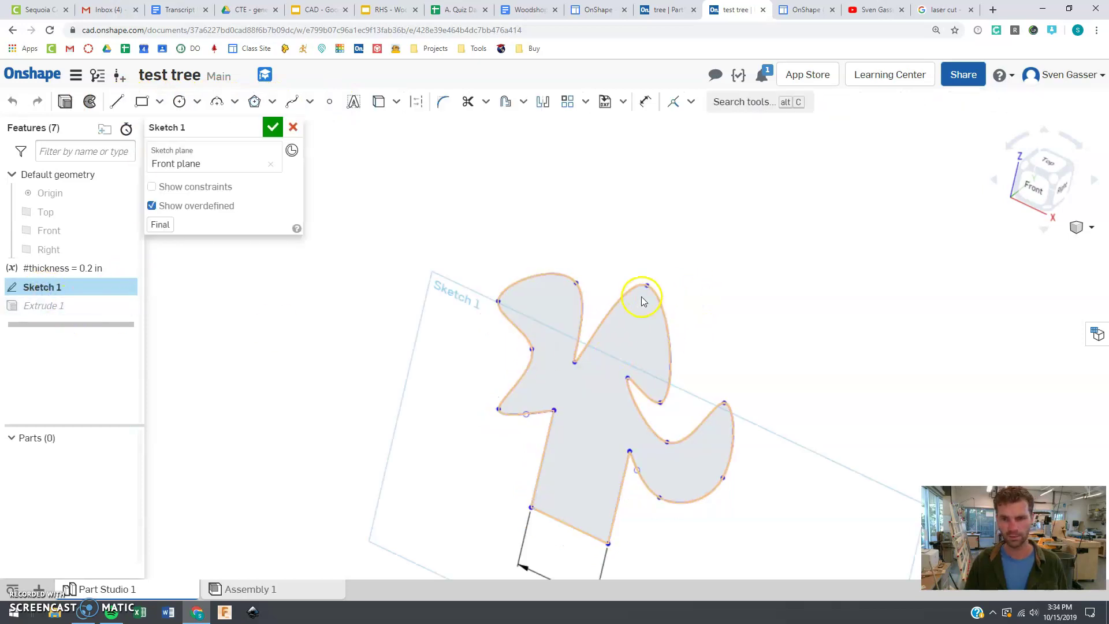
pyautogui.moveTo(647, 287)
pyautogui.mouseDown()
pyautogui.moveTo(619, 307)
pyautogui.moveTo(543, 290)
pyautogui.mouseUp()
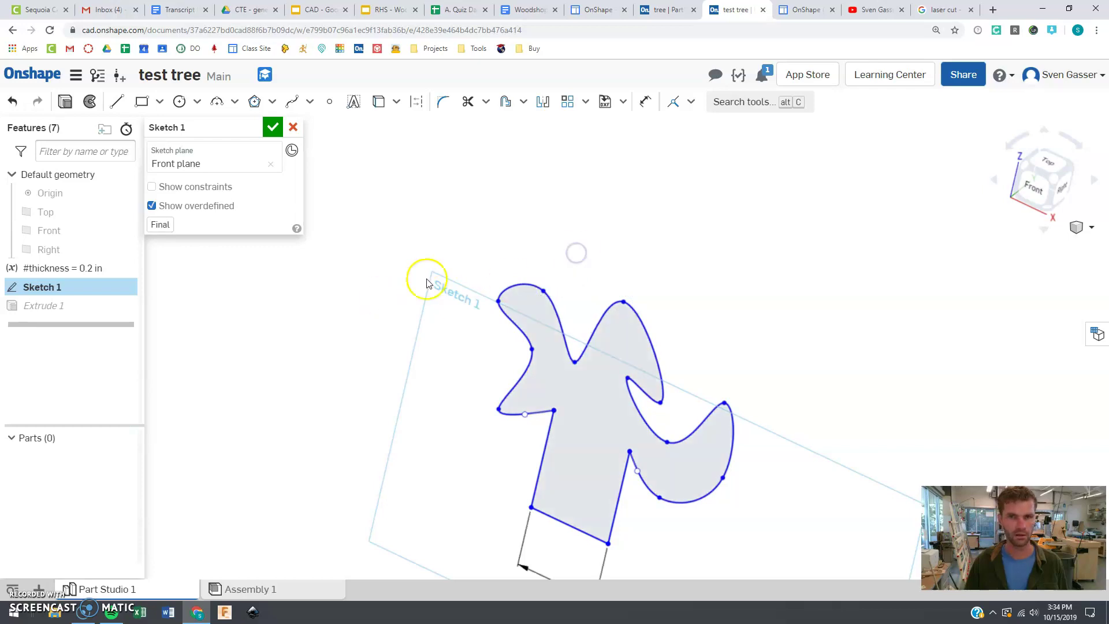
pyautogui.click(271, 128)
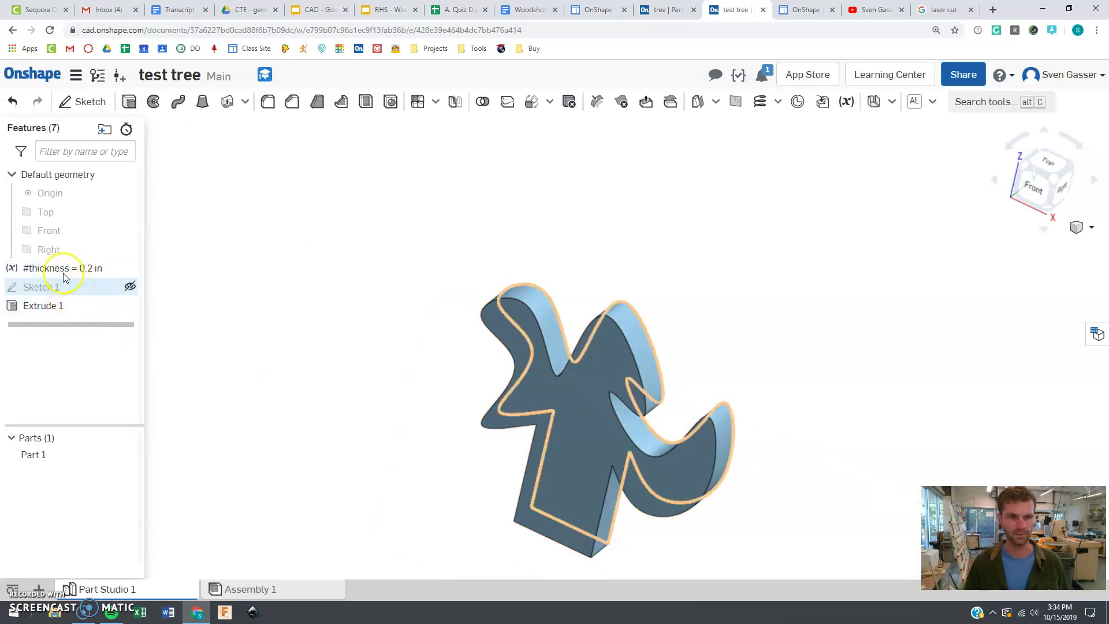
# Inspect the reference tree model with its slotted base
pyautogui.click(338, 263)
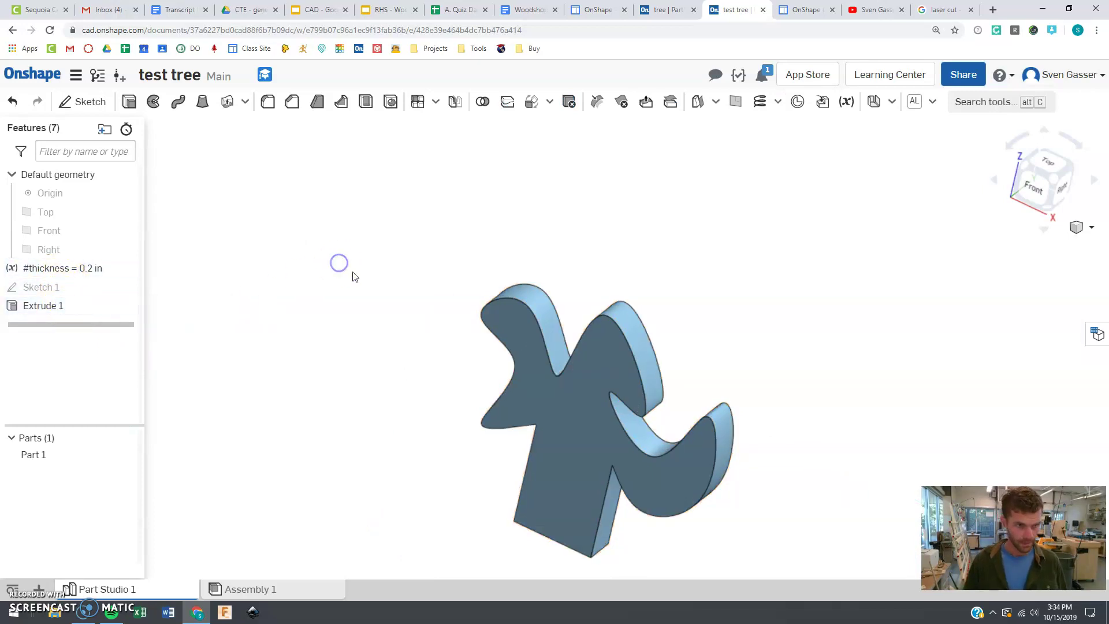
pyautogui.click(679, 15)
pyautogui.moveTo(555, 453); pyautogui.dragTo(546, 408, button='right')
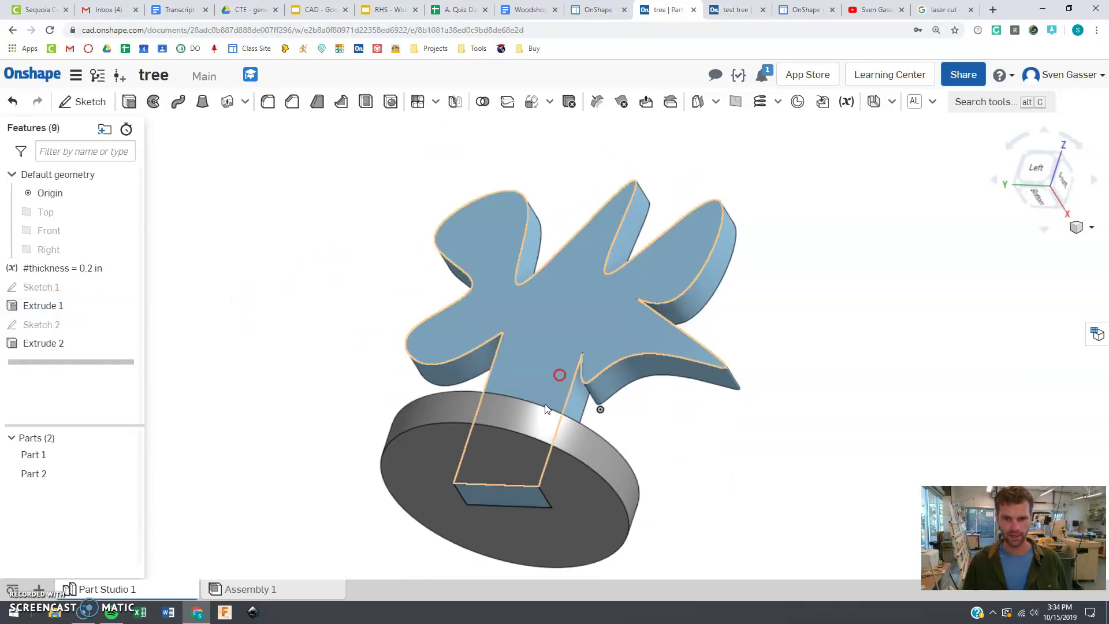
# Back in test tree, view the part from below and start a new sketch
pyautogui.click(740, 7)
pyautogui.moveTo(631, 426); pyautogui.dragTo(526, 416, button='right')
pyautogui.scroll(3, 526, 416)
pyautogui.scroll(2, 480, 268)
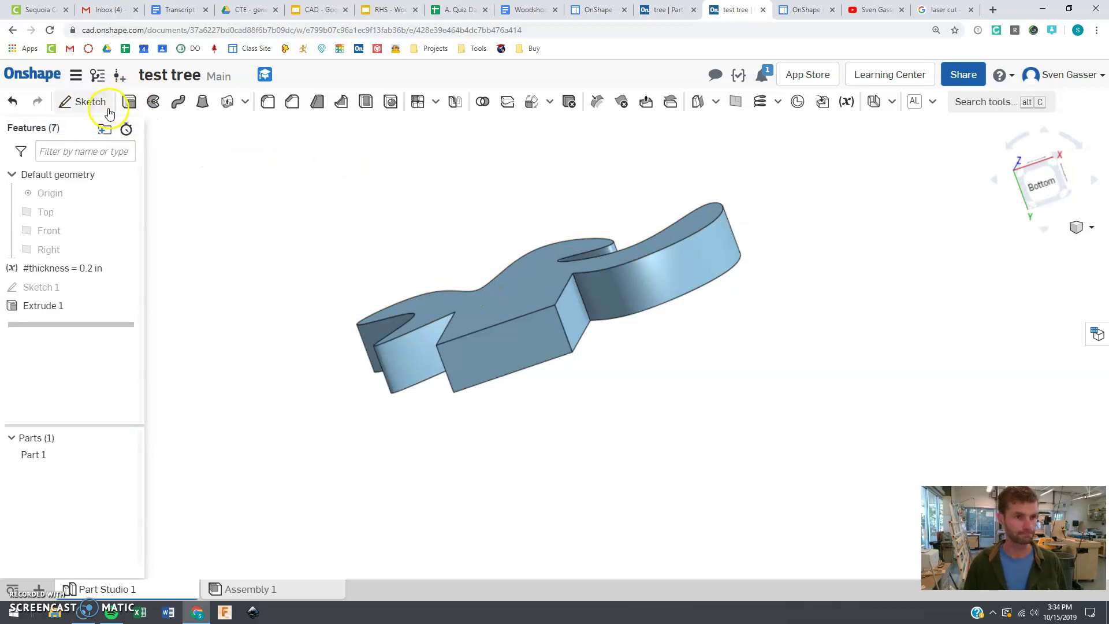
pyautogui.click(73, 101)
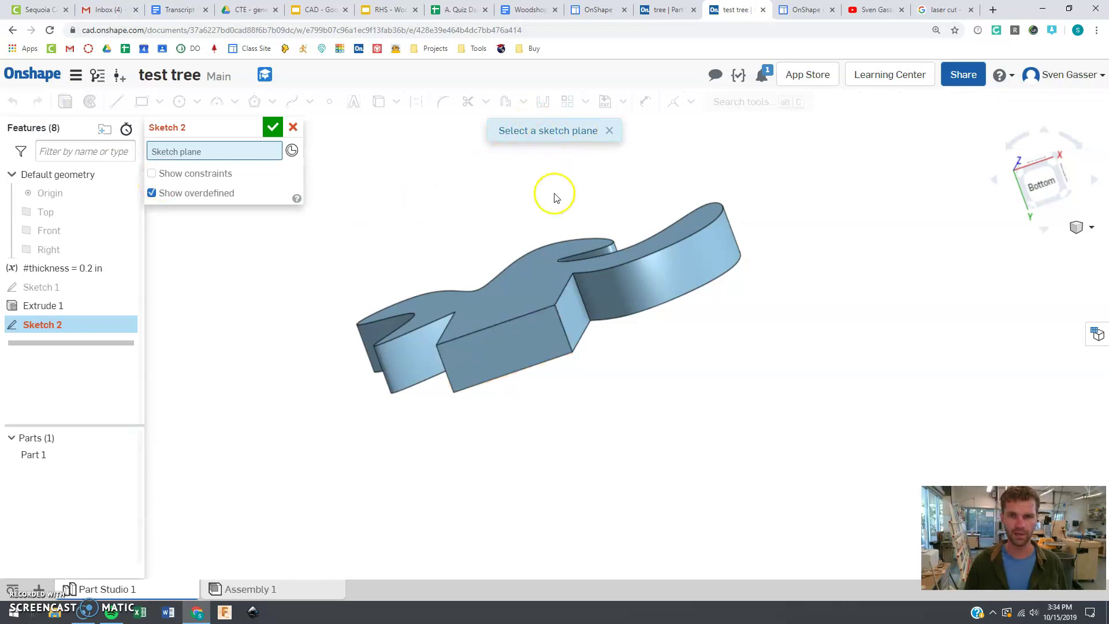
# Draw a circle centred on the trunk's bottom face as the sketch plane
pyautogui.click(501, 355)
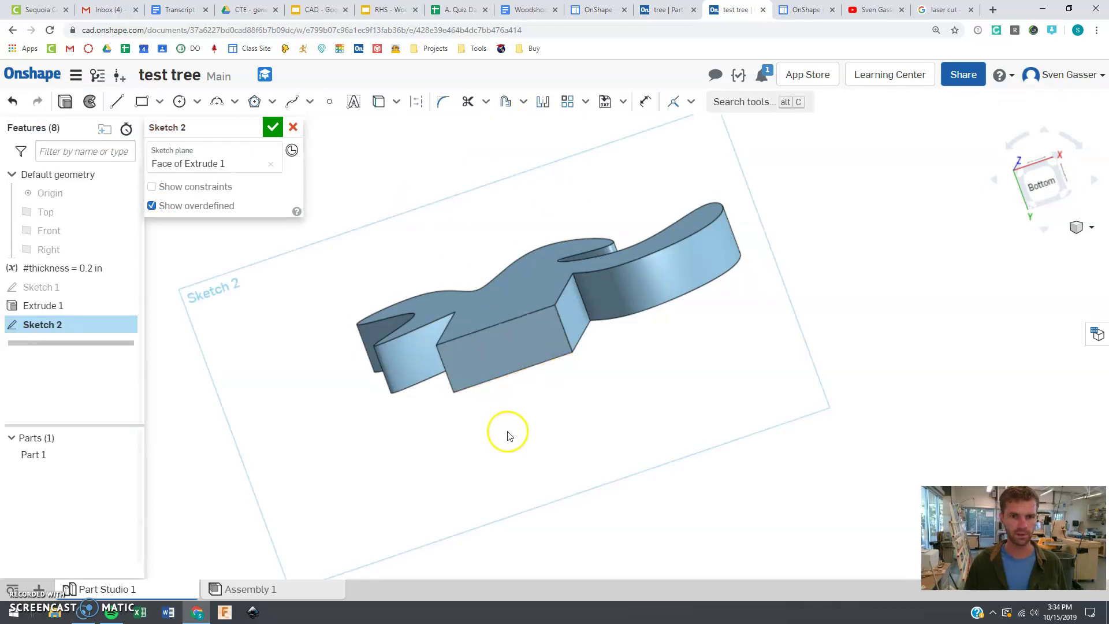
pyautogui.moveTo(518, 380); pyautogui.dragTo(550, 366, button='right')
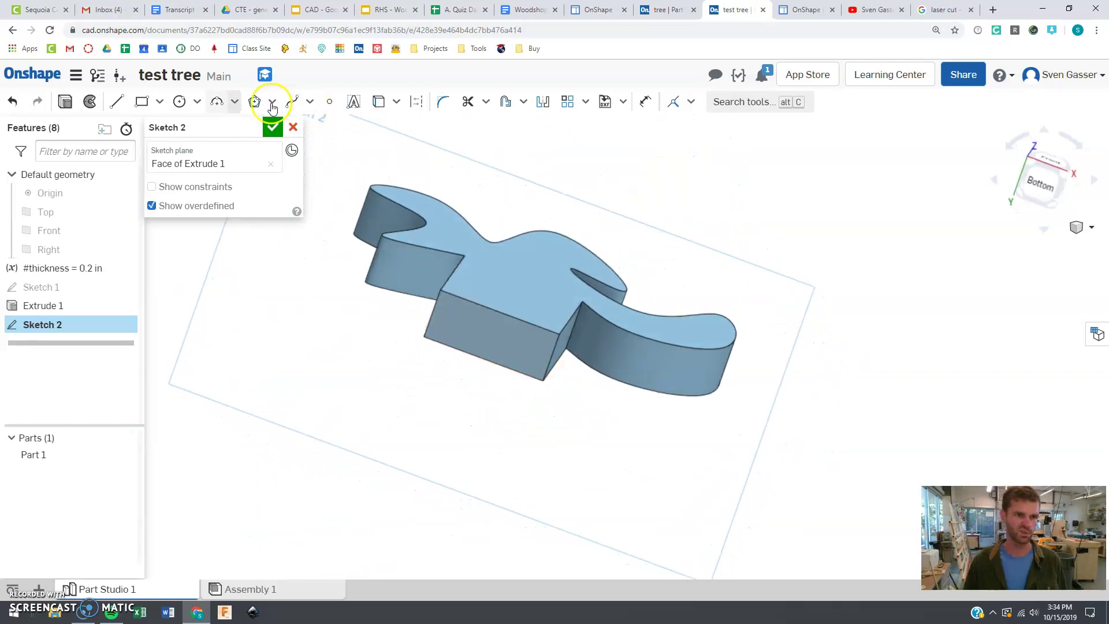
pyautogui.click(179, 102)
pyautogui.click(492, 337)
pyautogui.click(642, 302)
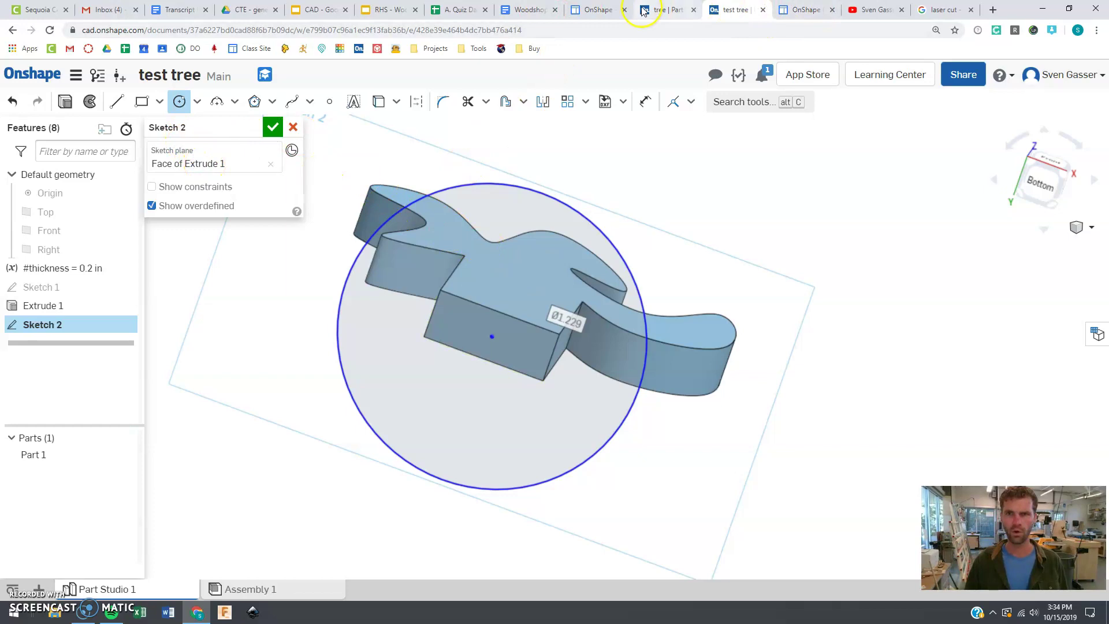
pyautogui.click(664, 10)
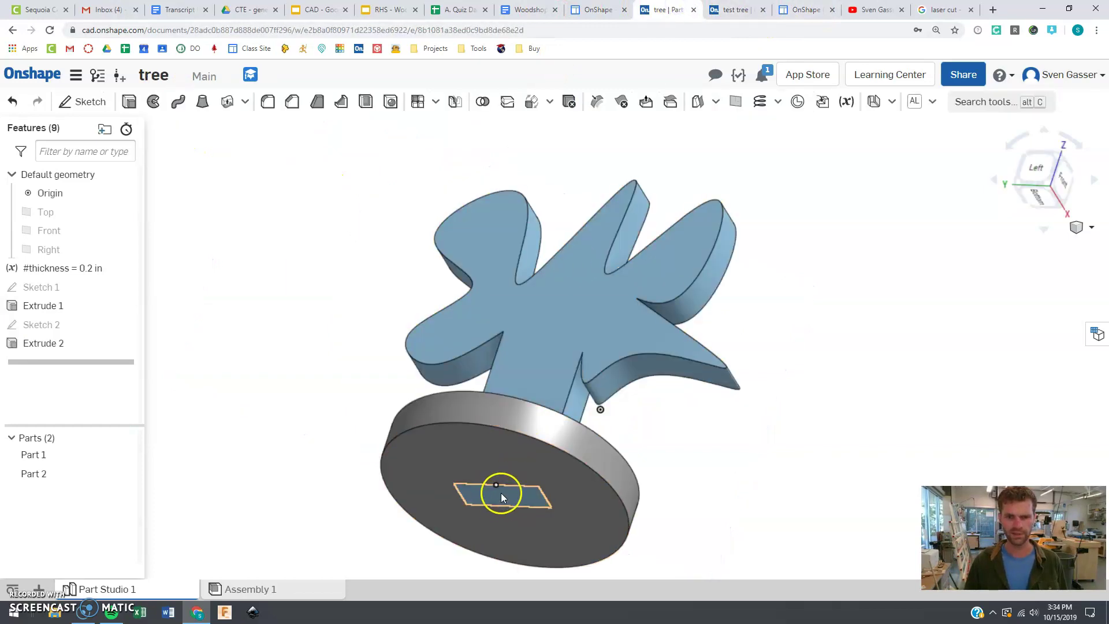
pyautogui.click(742, 7)
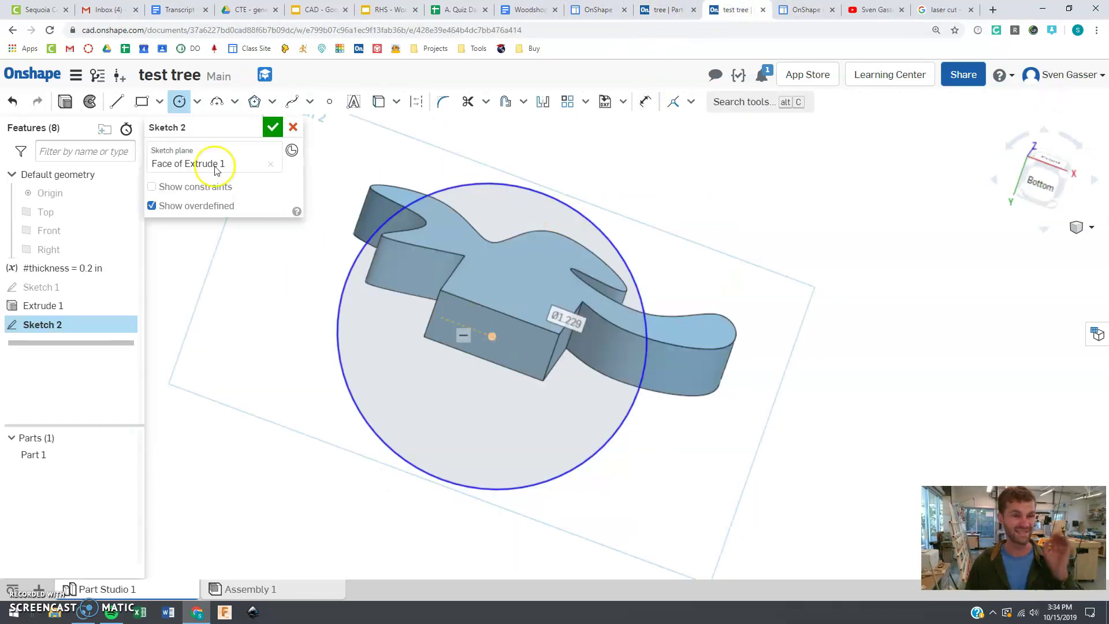
# Project the trunk's rectangular end outline into the sketch with Use, then finish Sketch 2
pyautogui.click(380, 104)
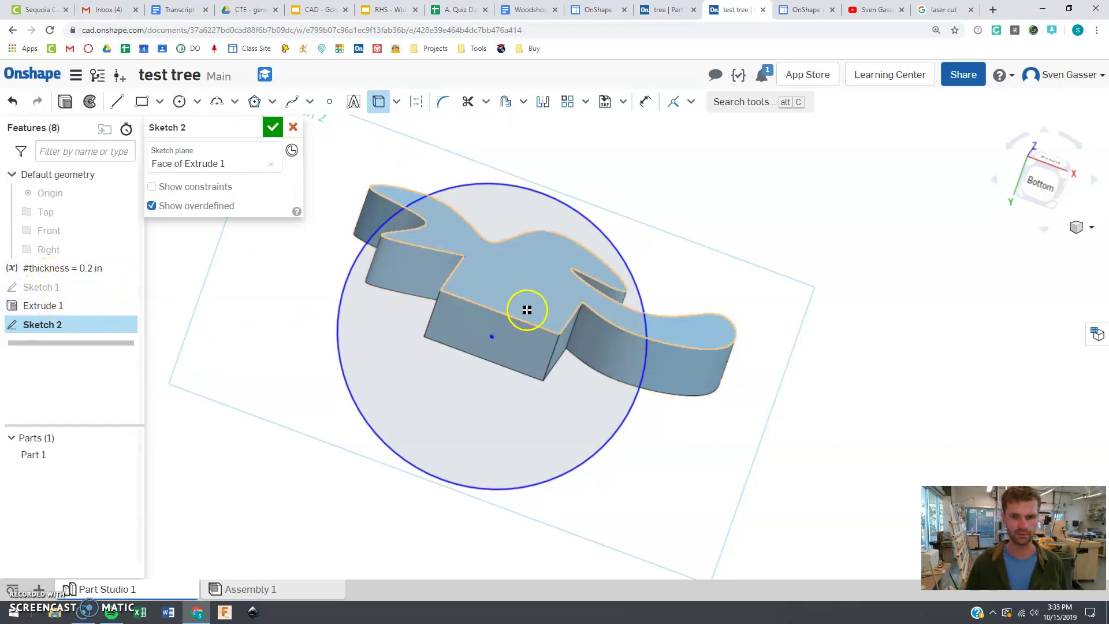
pyautogui.click(512, 340)
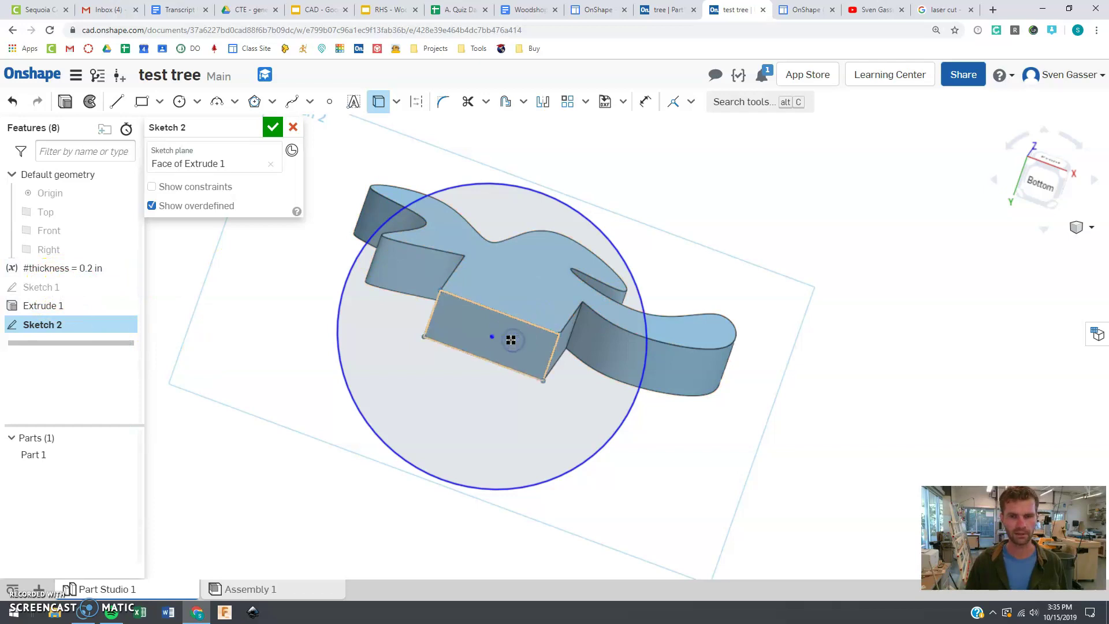
pyautogui.click(511, 340)
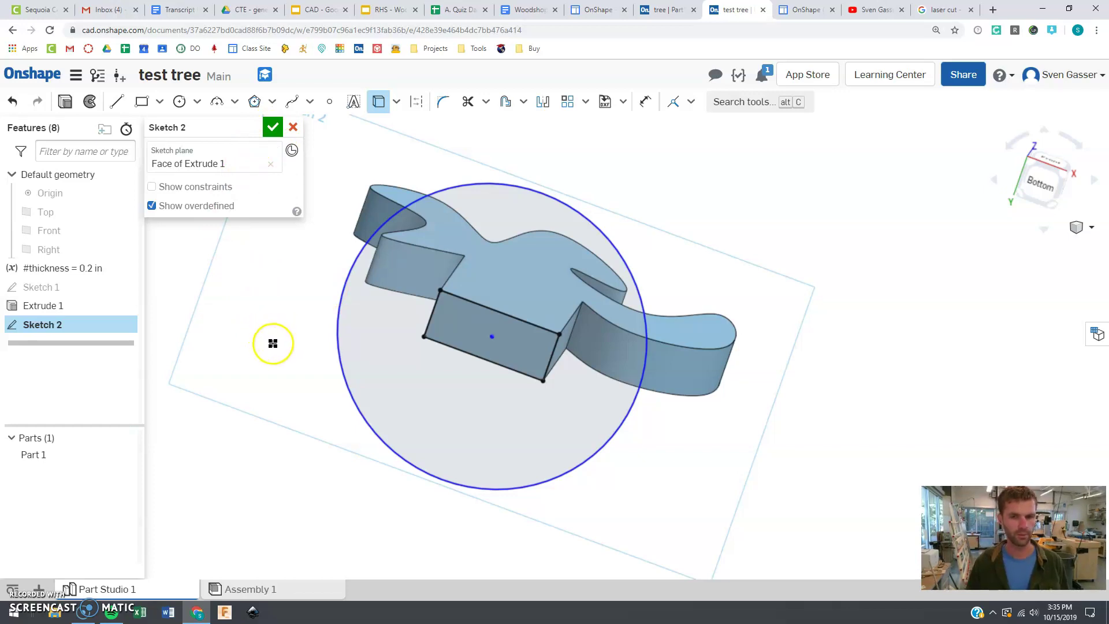
pyautogui.click(128, 454)
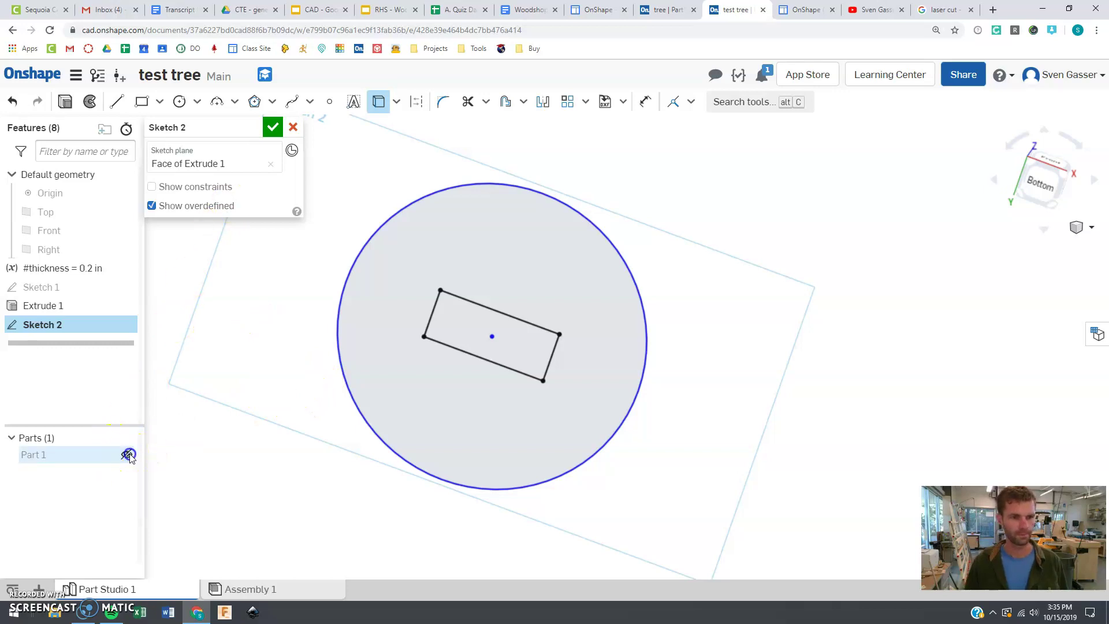
pyautogui.click(128, 453)
pyautogui.moveTo(283, 328); pyautogui.dragTo(233, 341, button='right')
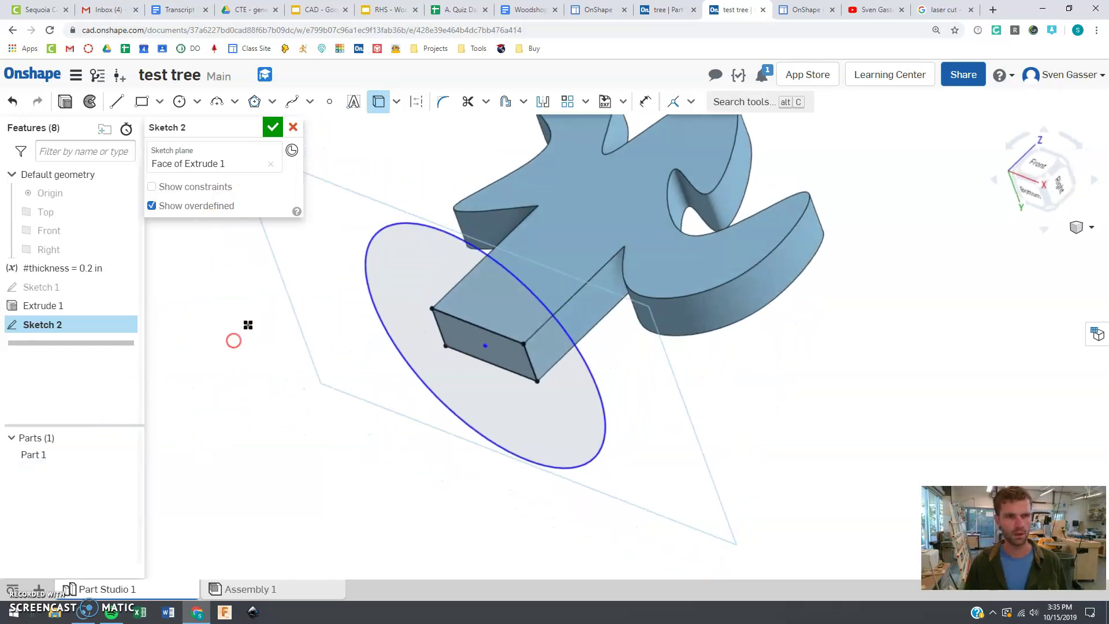
pyautogui.click(273, 129)
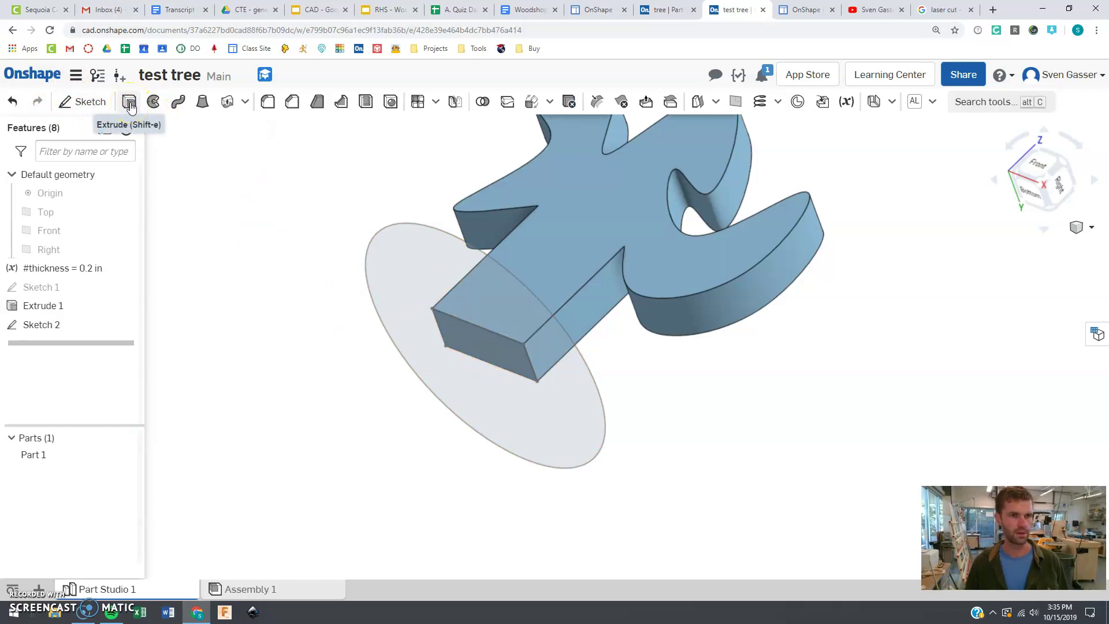
# Extrude the Sketch 2 circle region in the flipped direction with depth #thickness
pyautogui.click(130, 105)
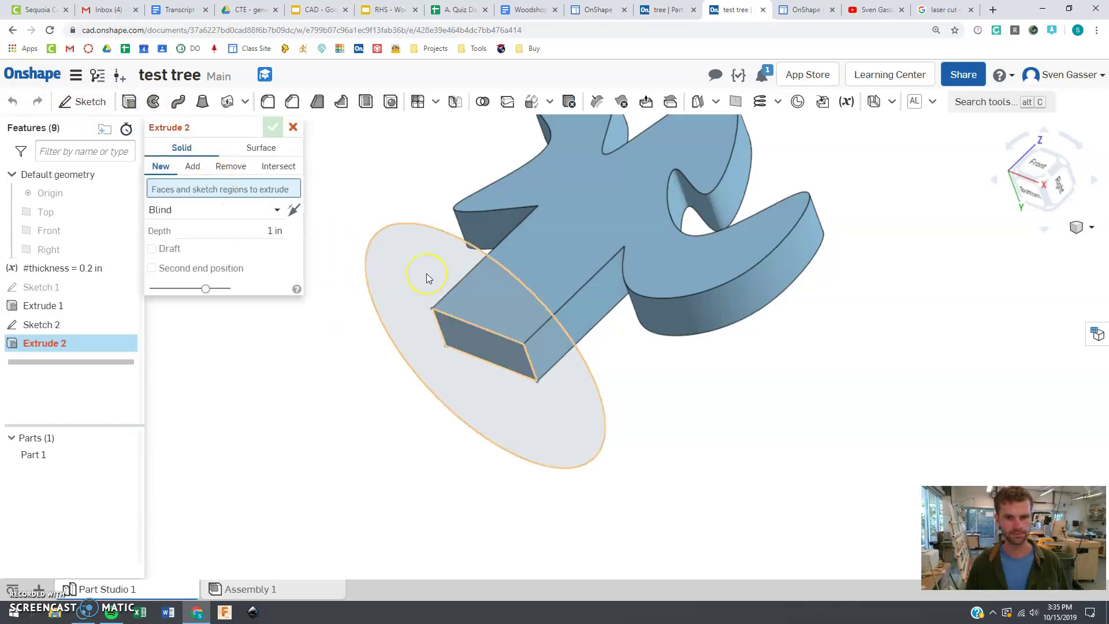
pyautogui.click(427, 274)
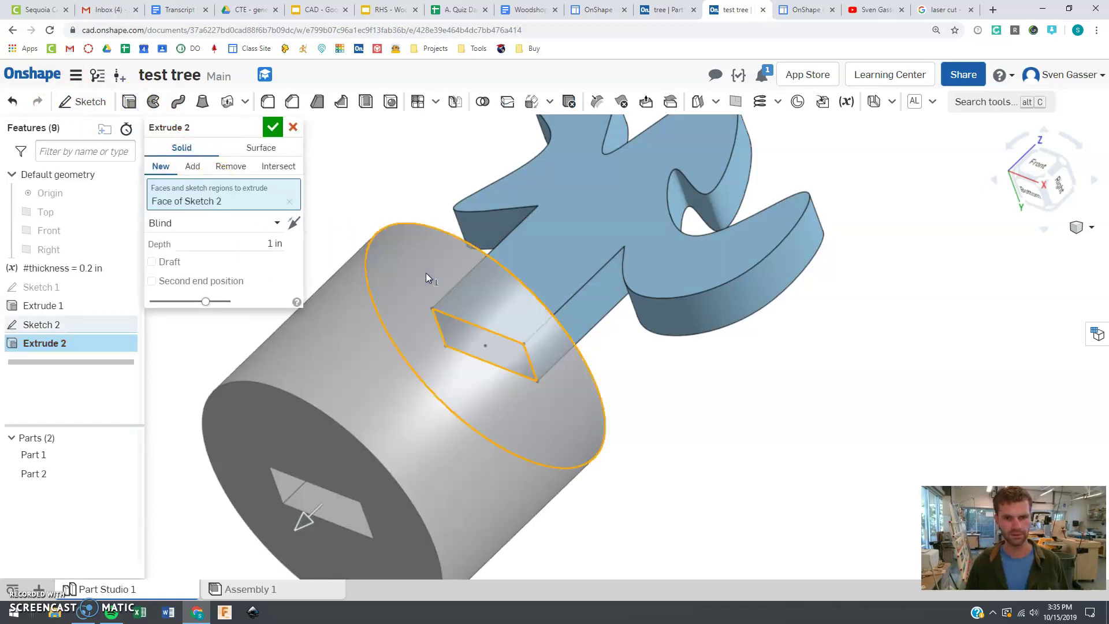
pyautogui.click(292, 228)
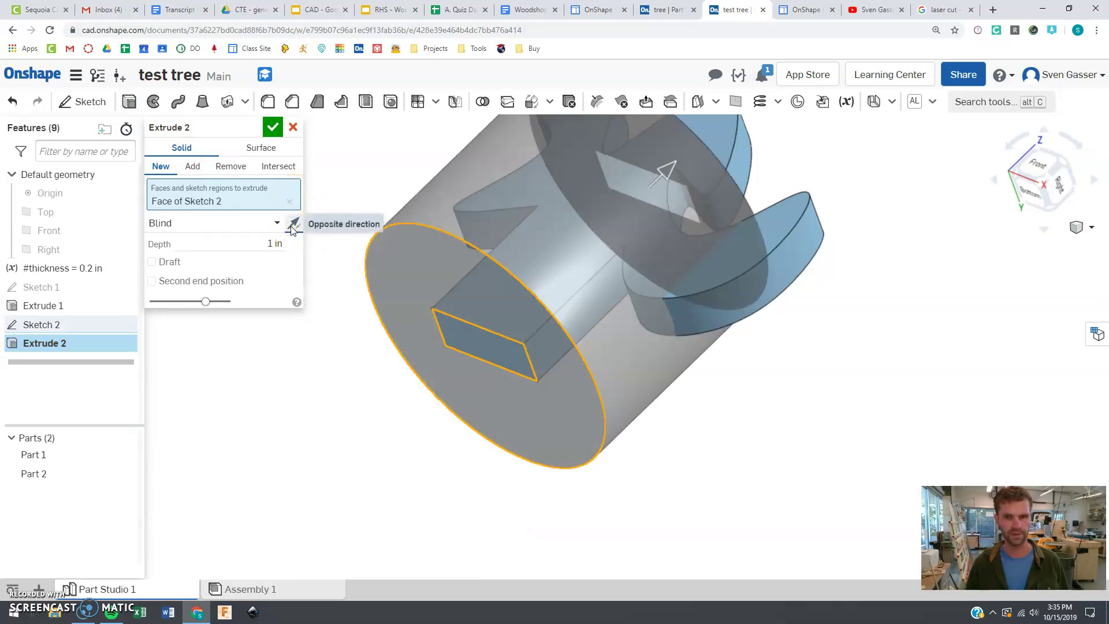
pyautogui.click(162, 169)
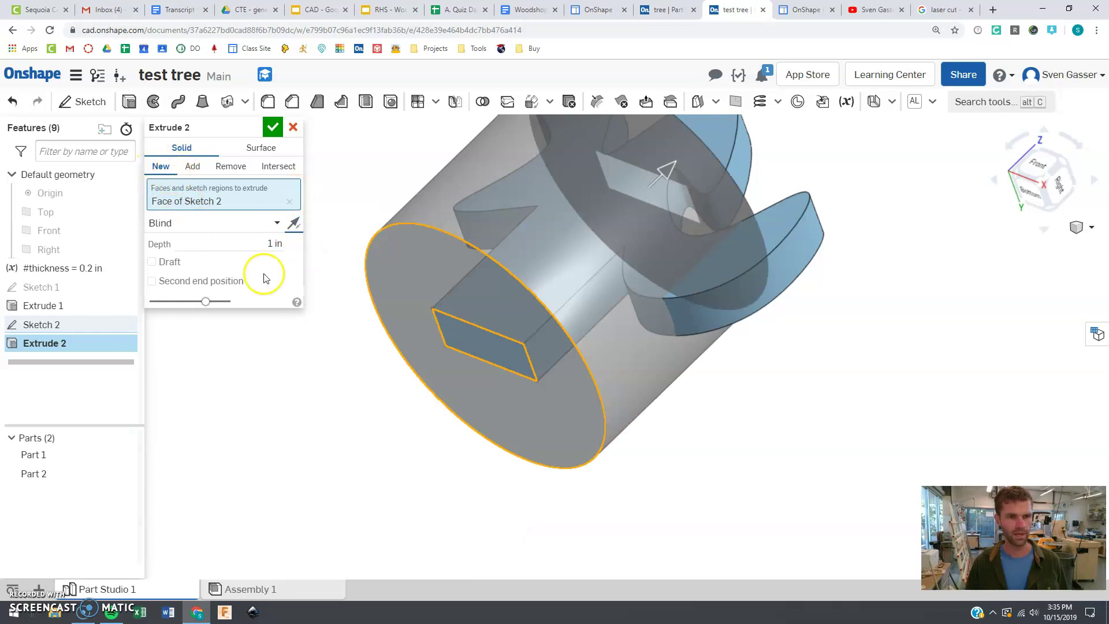
pyautogui.click(279, 243)
pyautogui.write('#thickness')
pyautogui.press('Return')
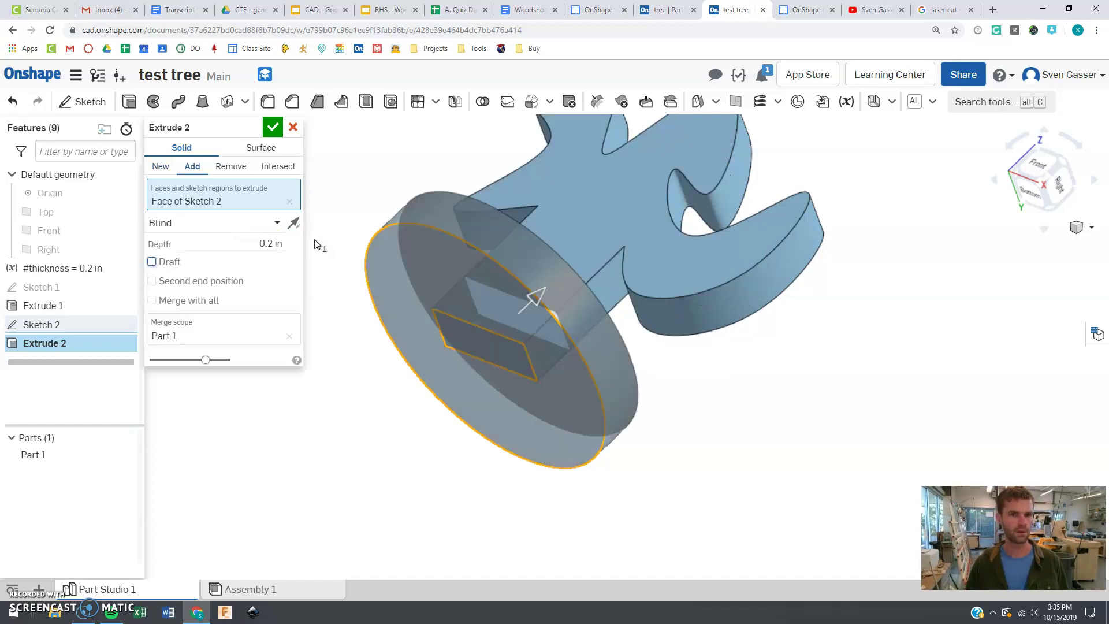
# Check the base from below, keep it as a separate New part, and confirm Extrude 2
pyautogui.click(406, 337)
pyautogui.moveTo(407, 338); pyautogui.dragTo(431, 285, button='right')
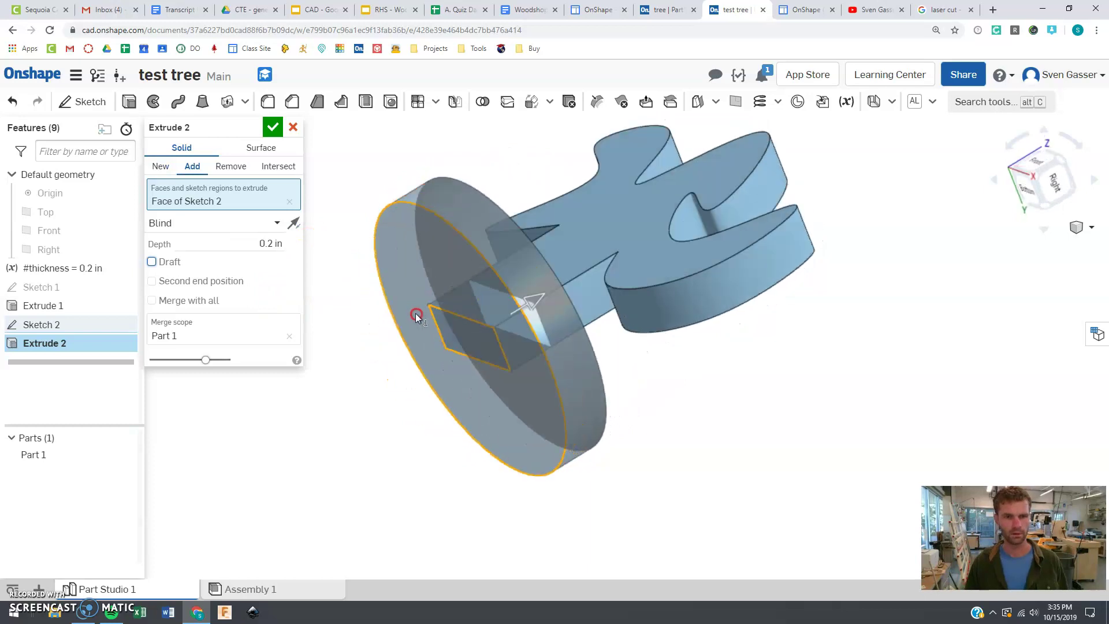
pyautogui.moveTo(416, 316); pyautogui.dragTo(421, 344, button='right')
pyautogui.click(193, 174)
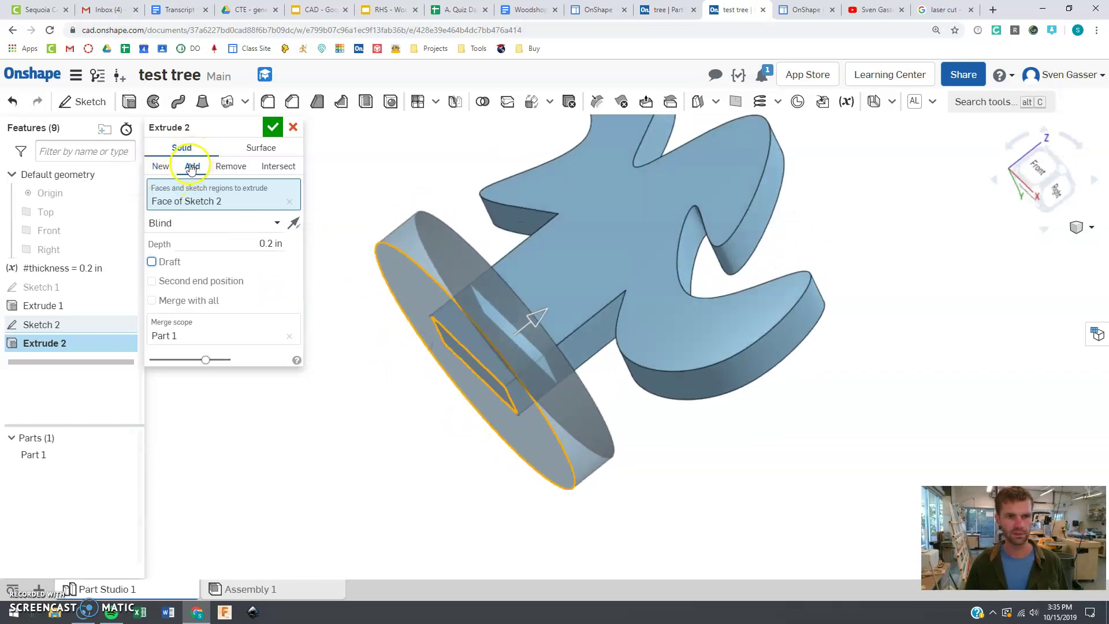
pyautogui.click(161, 169)
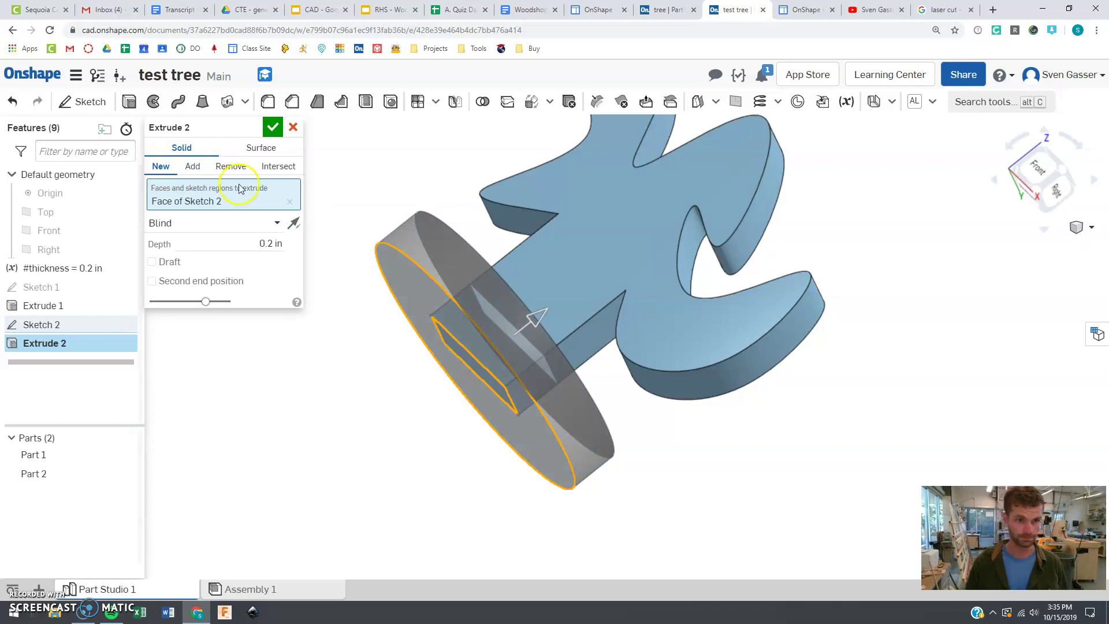
pyautogui.click(273, 128)
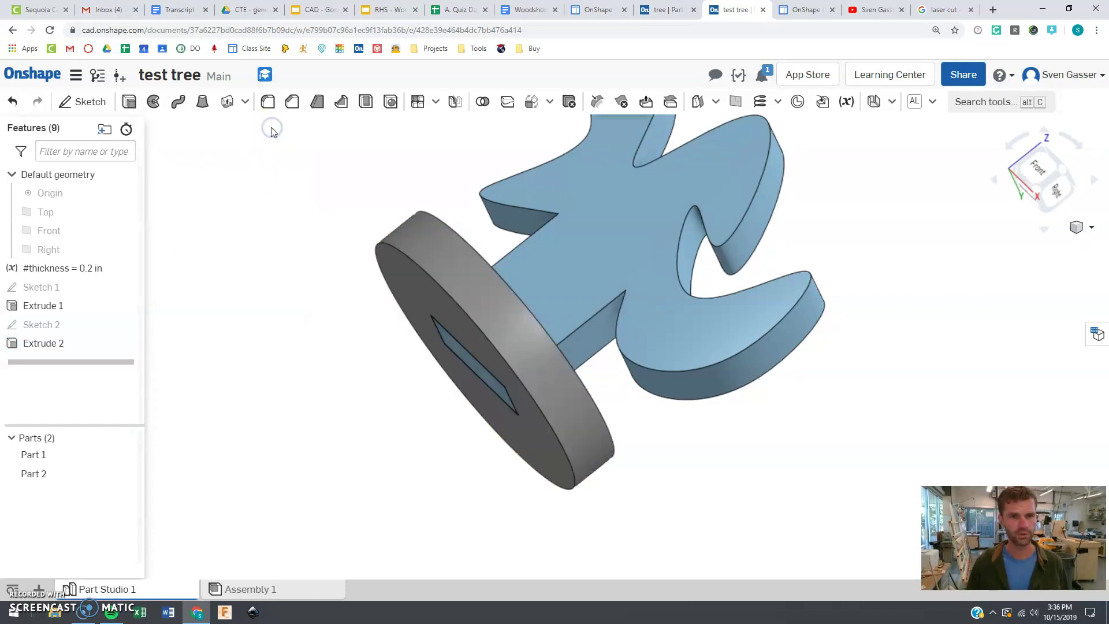
# Export the tree part as a DXF file named tree (1).dxf
pyautogui.moveTo(341, 393); pyautogui.dragTo(685, 254, button='right')
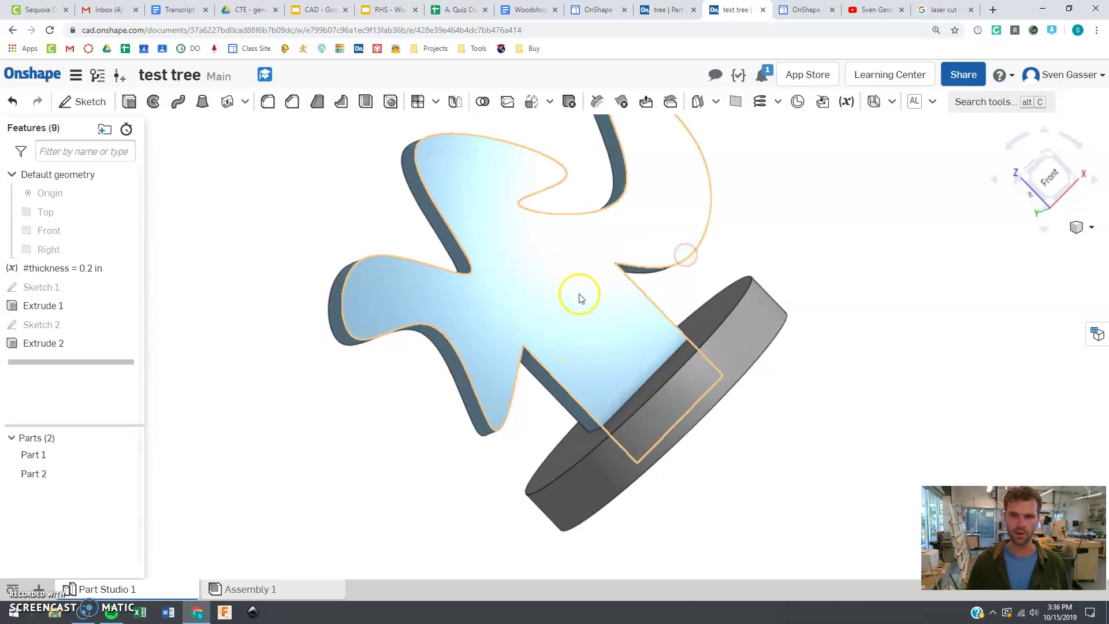
pyautogui.scroll(-3, 565, 376)
pyautogui.scroll(2, 623, 222)
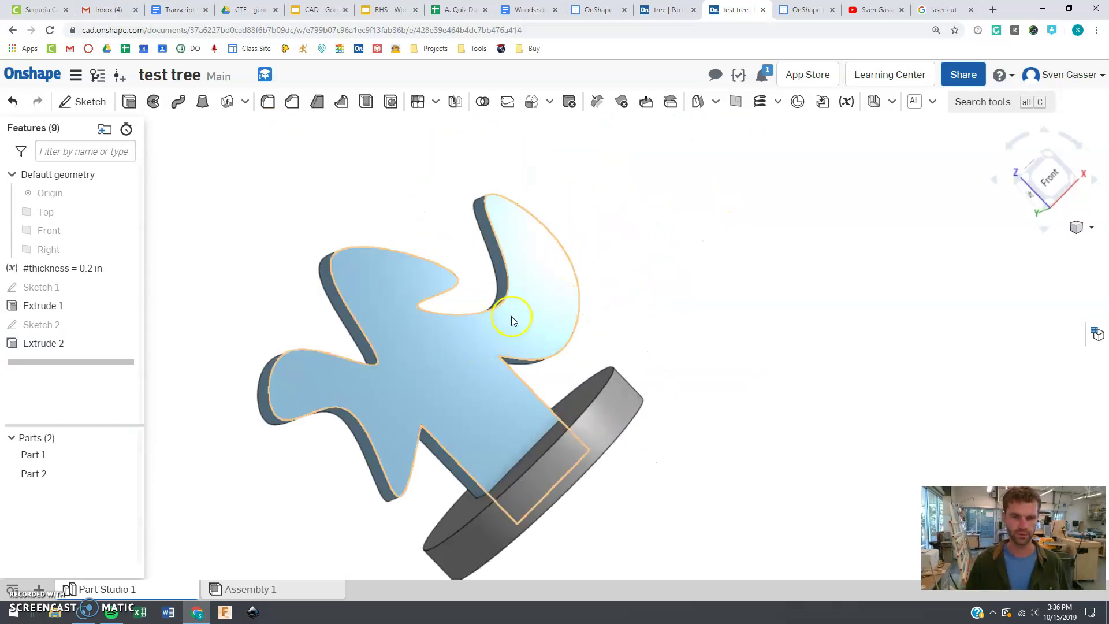
pyautogui.rightClick(439, 377)
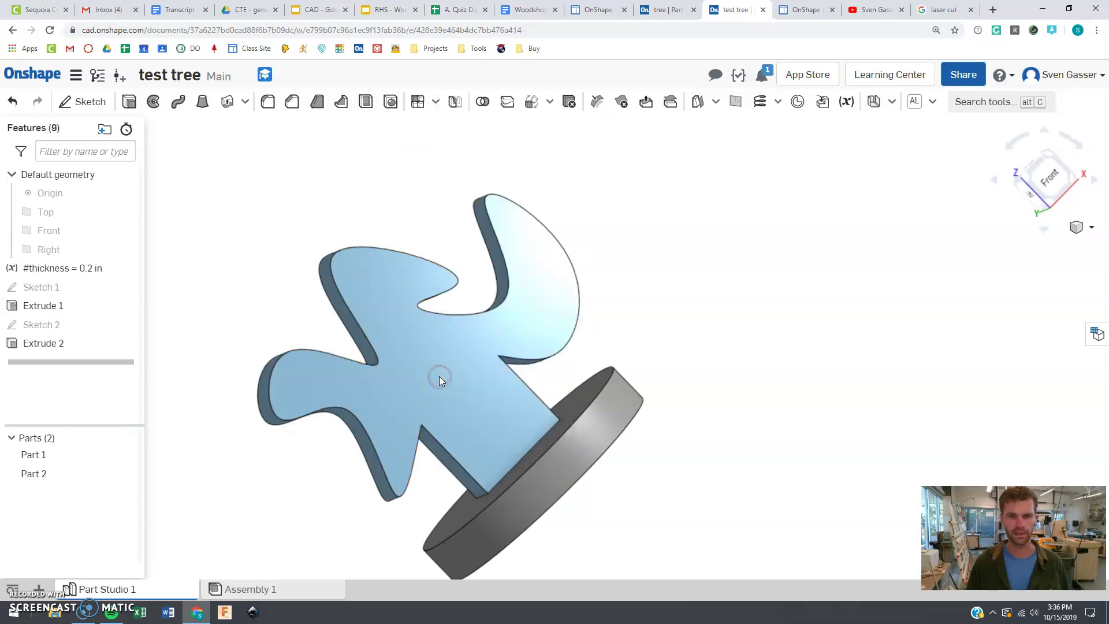
pyautogui.rightClick(439, 377)
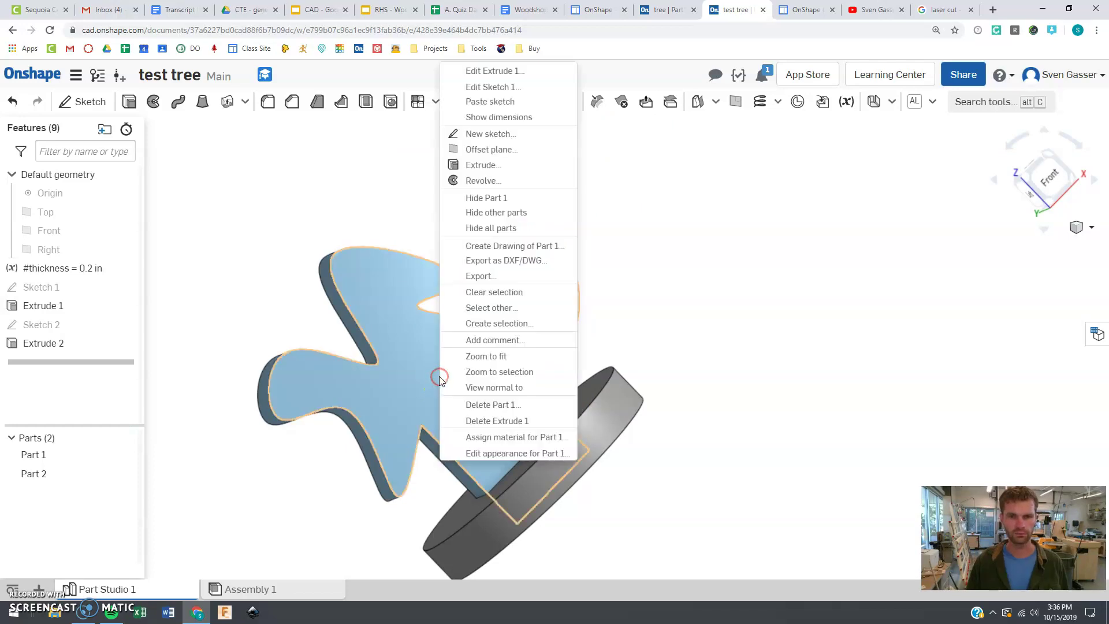
pyautogui.click(517, 260)
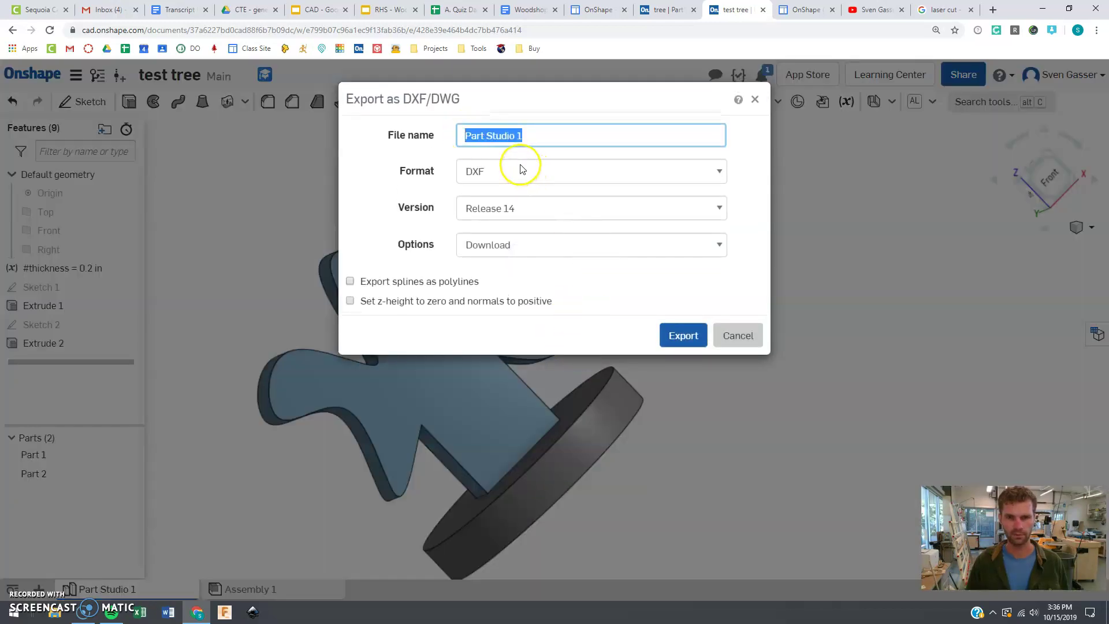
pyautogui.write('tree')
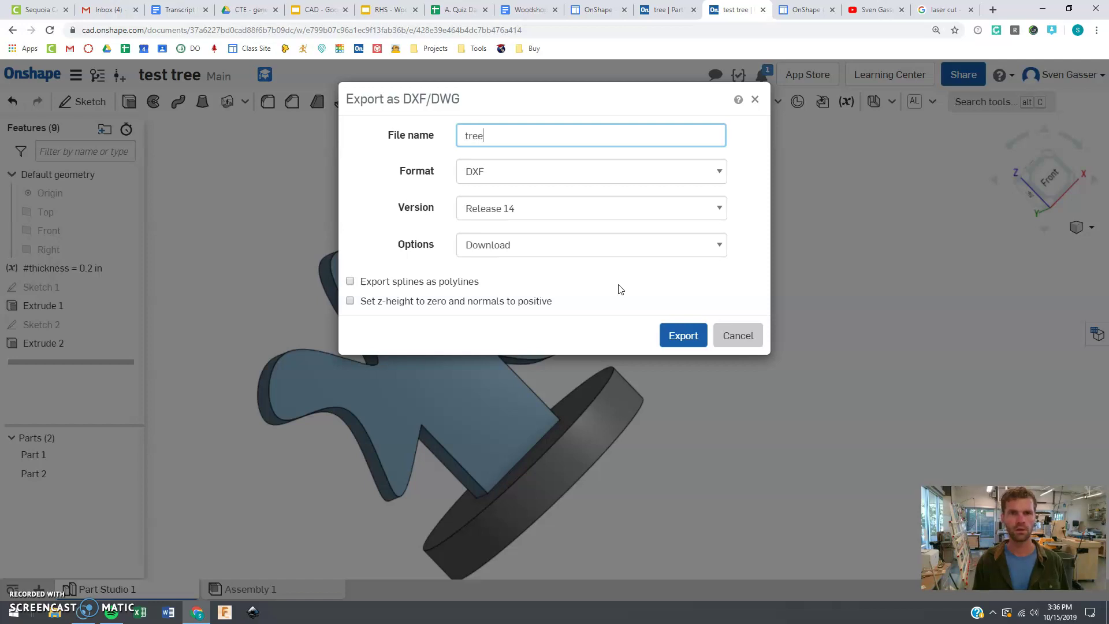
pyautogui.press('Return')
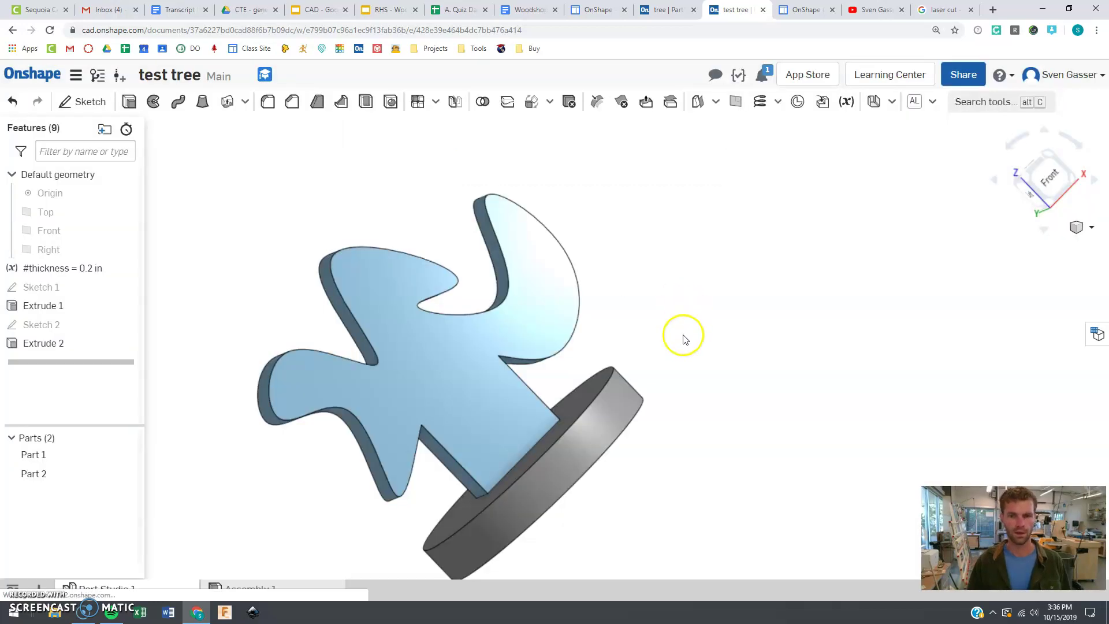
# Export the base disk as a DXF file named base (1).dxf
pyautogui.moveTo(664, 369); pyautogui.dragTo(573, 429, button='right')
pyautogui.rightClick(573, 429)
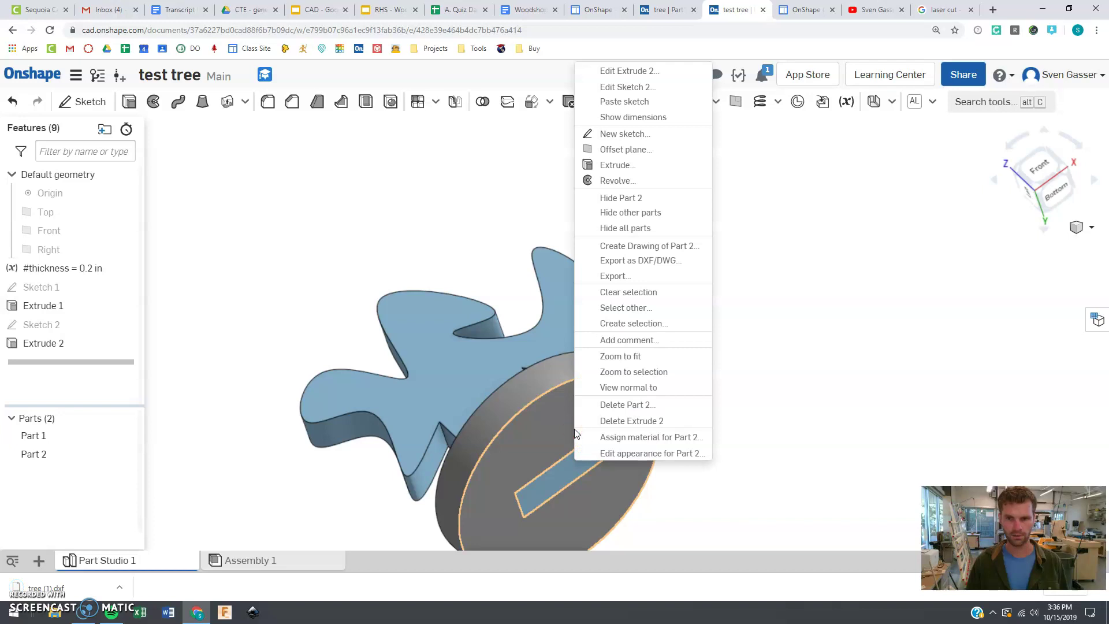
pyautogui.click(638, 262)
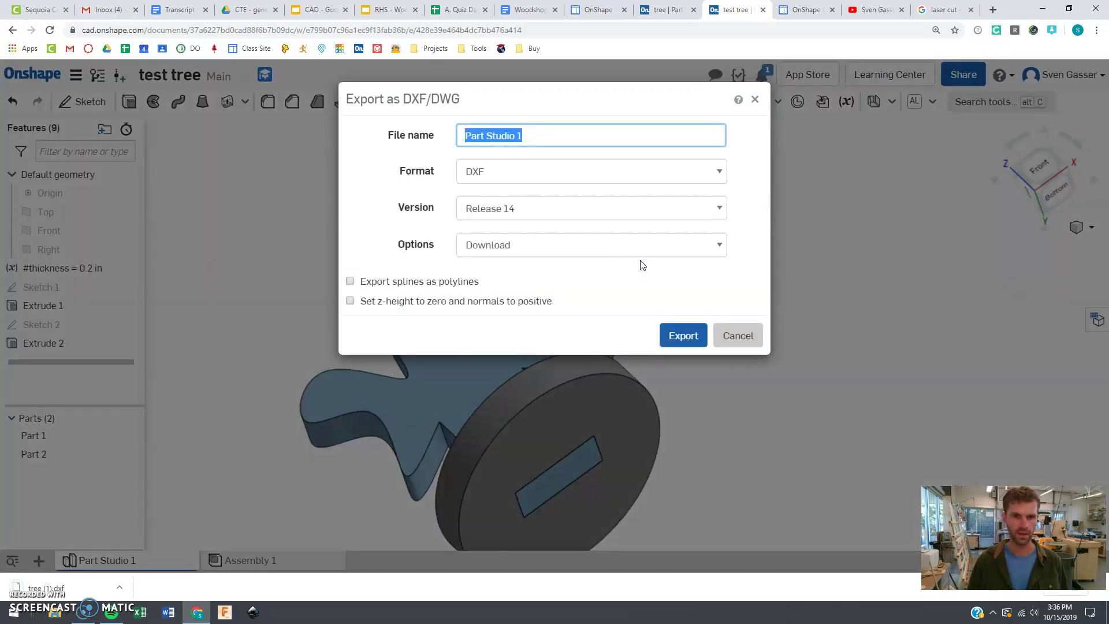
pyautogui.write('base')
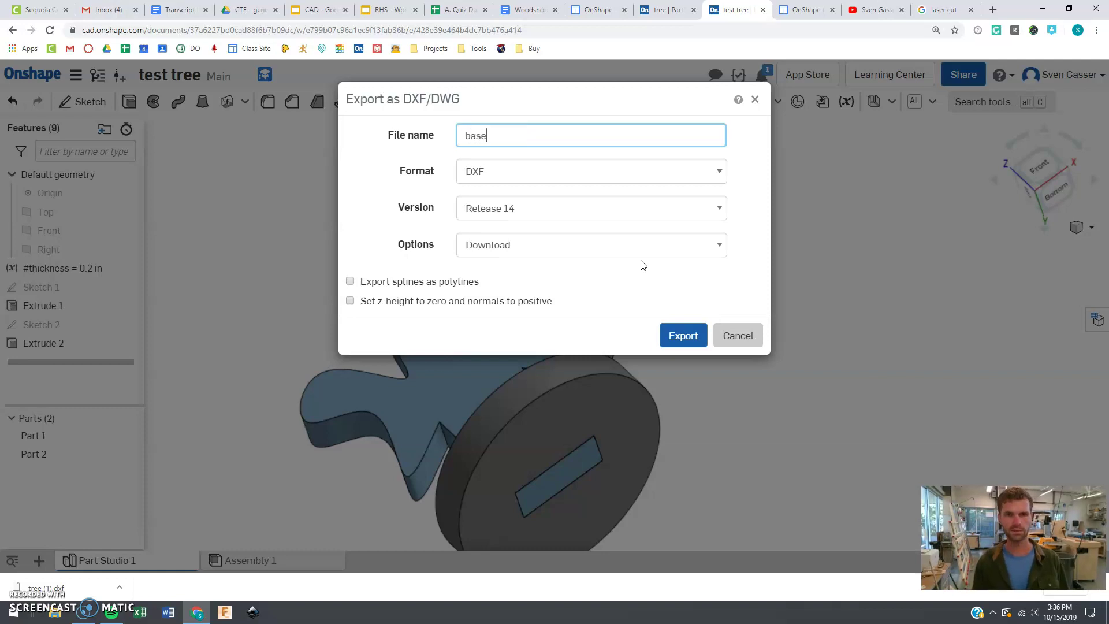
pyautogui.press('Return')
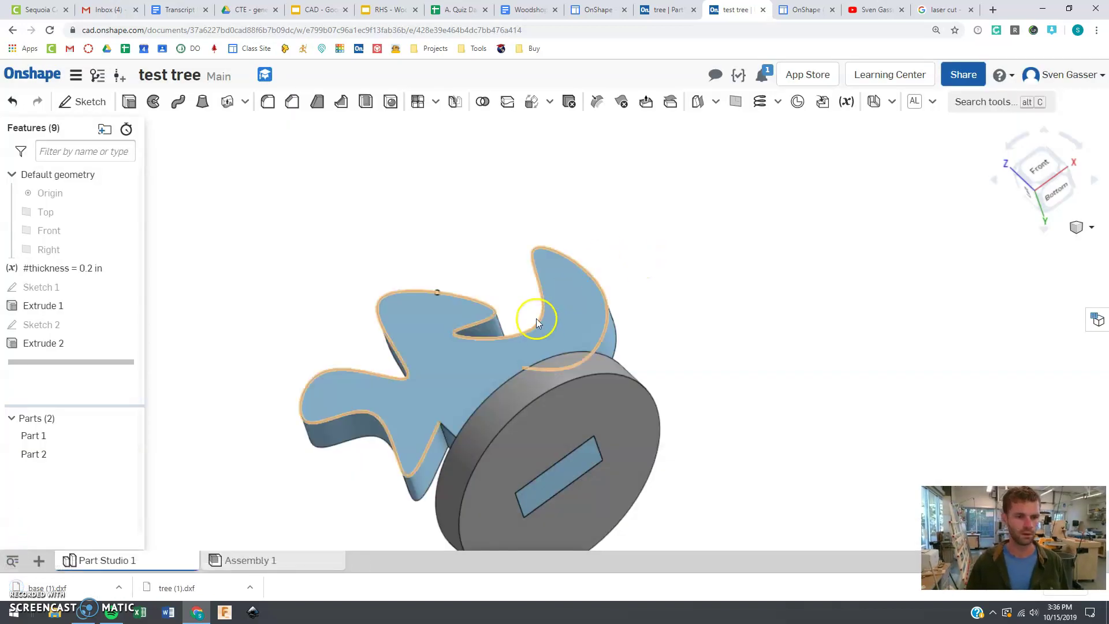